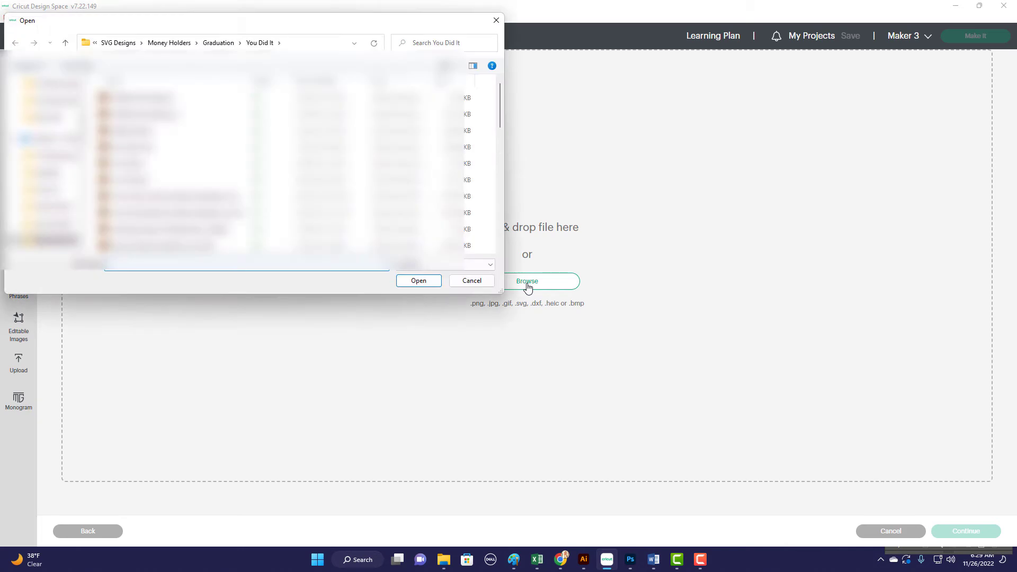
Upload the SVG_Photo_Elf_Money Holder_BeesKnees image, add it to the canvas and place it at about X 6.9, Y 2.0.
double_click(224, 121)
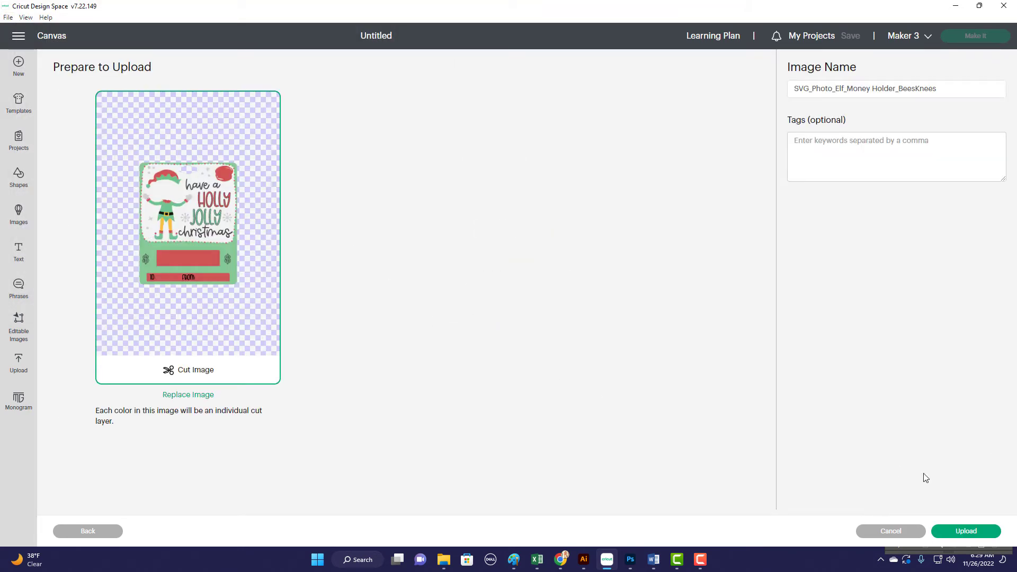
left_click(960, 532)
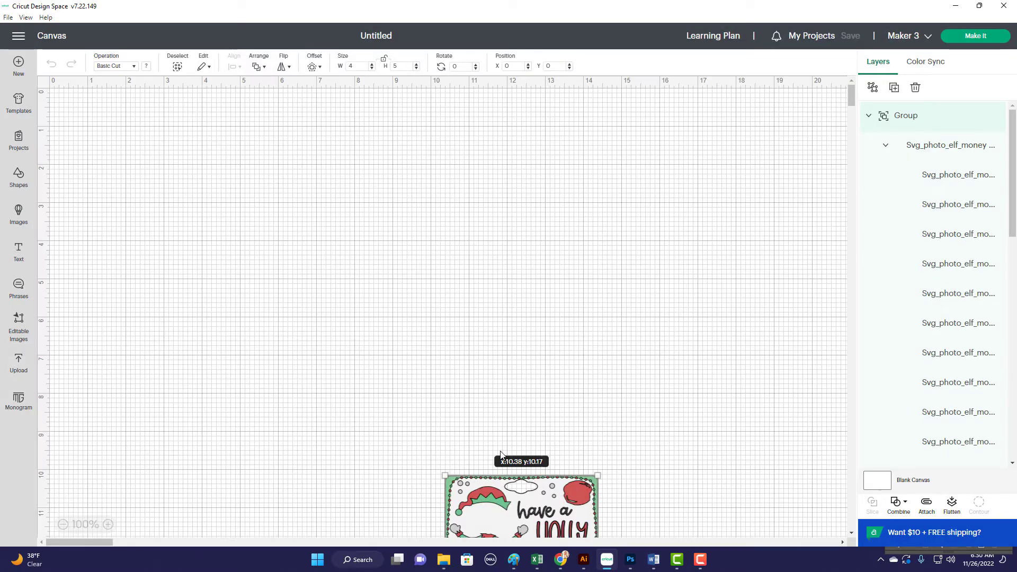
left_click_drag(393, 261, 385, 217)
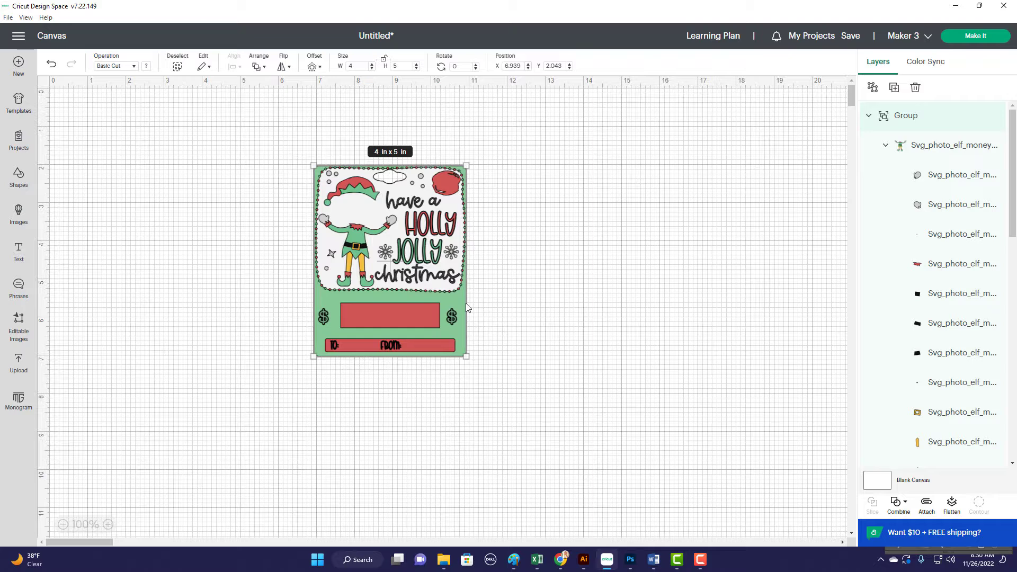
Start a new image upload and open the photo of the running boy from the Cricut Downloads folder on the Desktop.
left_click(19, 367)
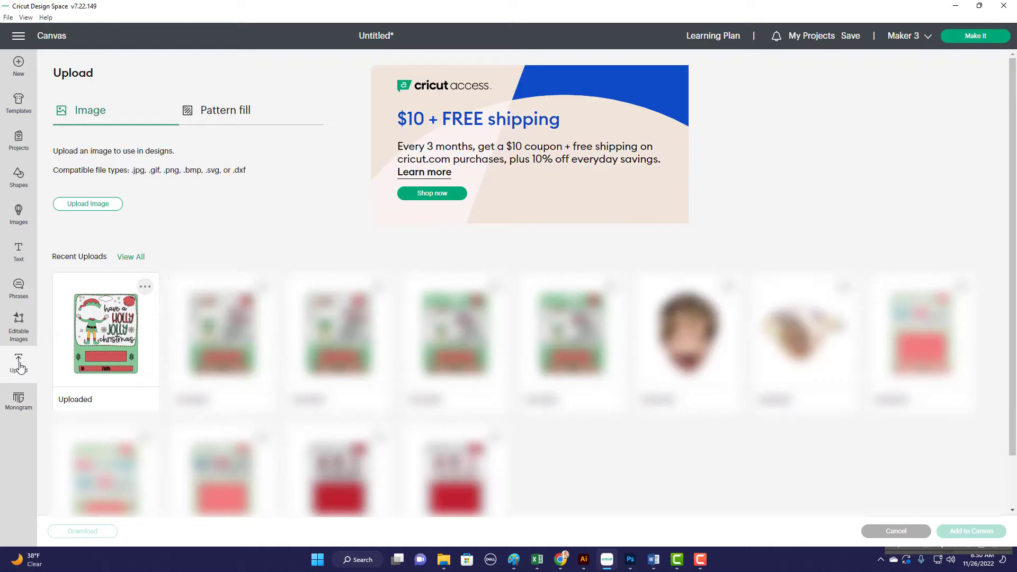
left_click(100, 210)
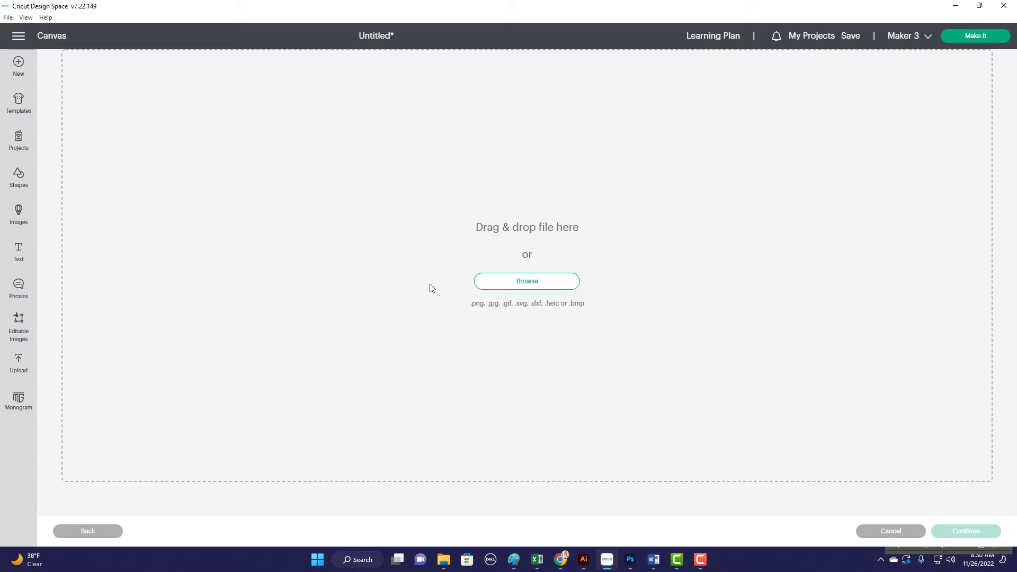
left_click(527, 281)
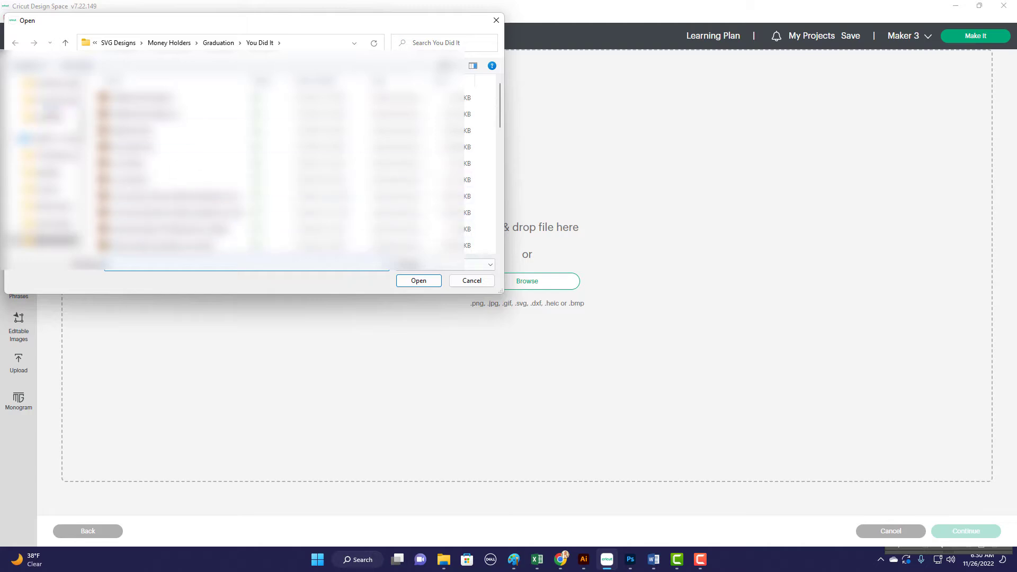
scroll(45, 159, "up", 2)
scroll(45, 159, "down", 2)
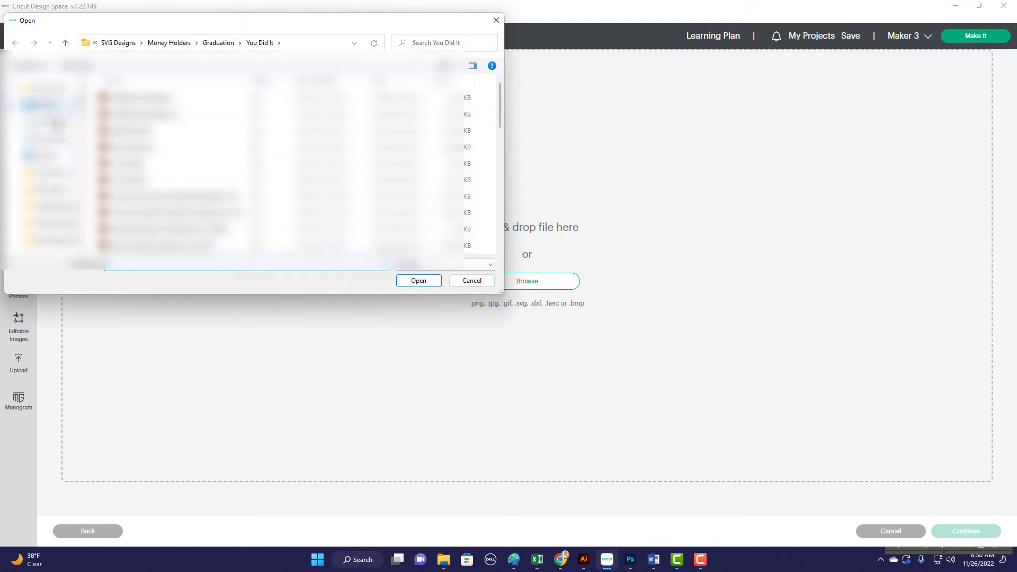
left_click(43, 105)
double_click(189, 115)
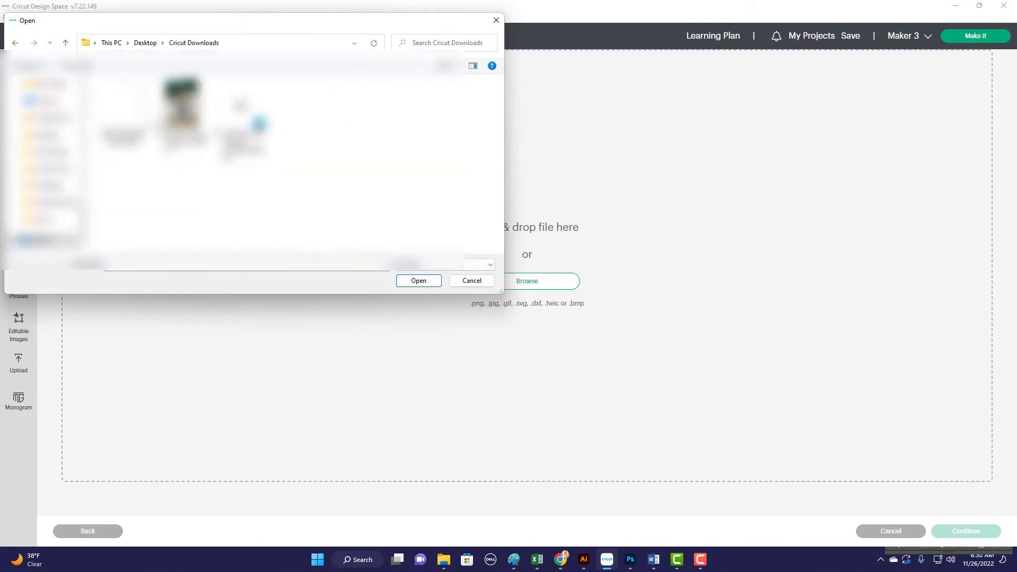
double_click(188, 115)
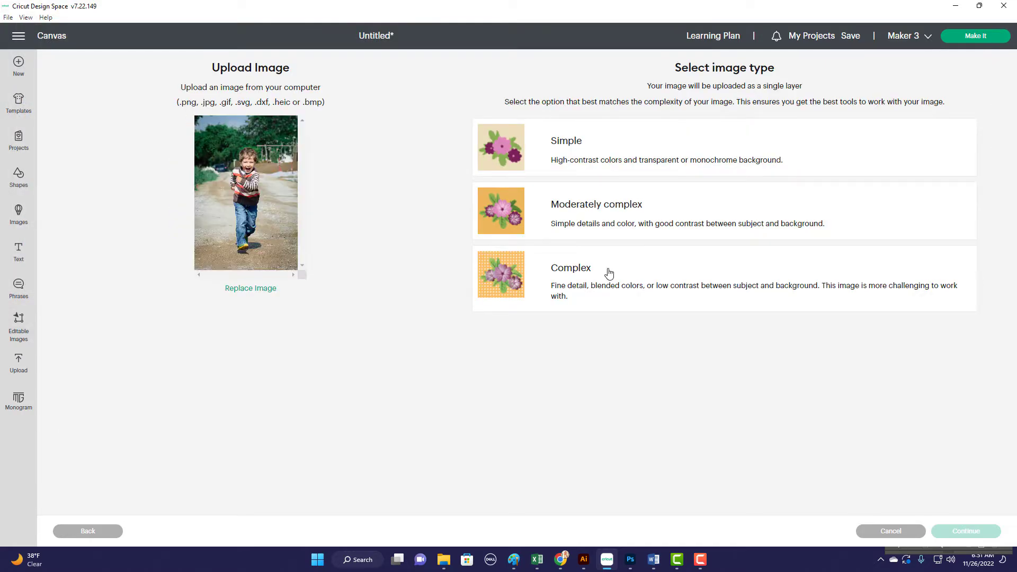
Classify the boy's photo as a Complex image and remove its background automatically.
left_click(609, 273)
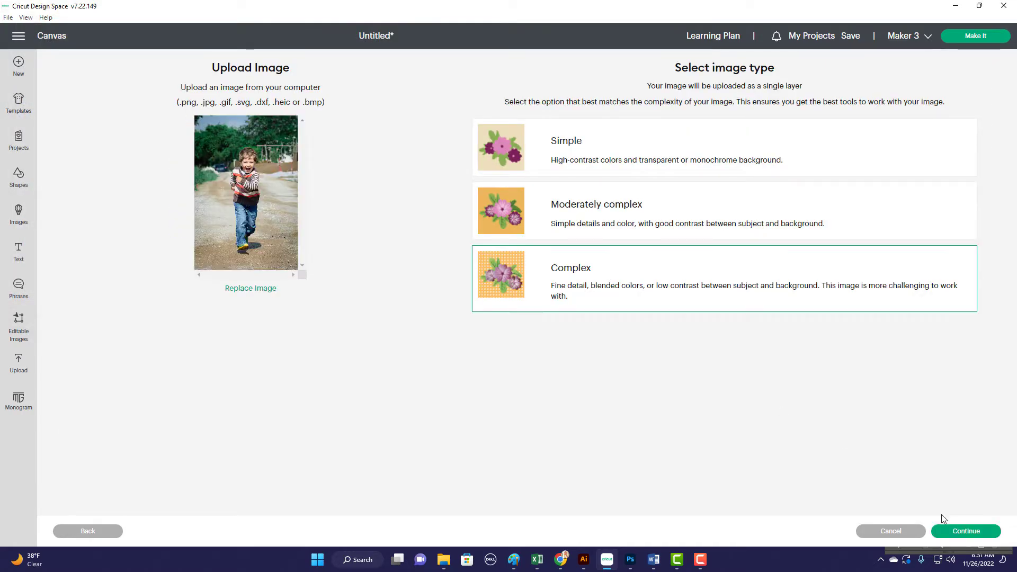
left_click(956, 531)
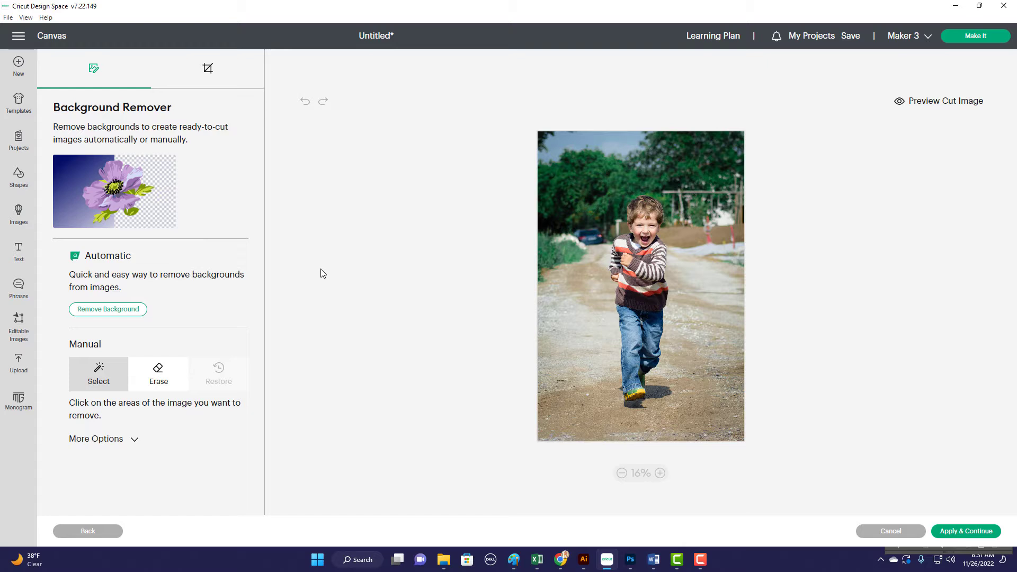
left_click(117, 311)
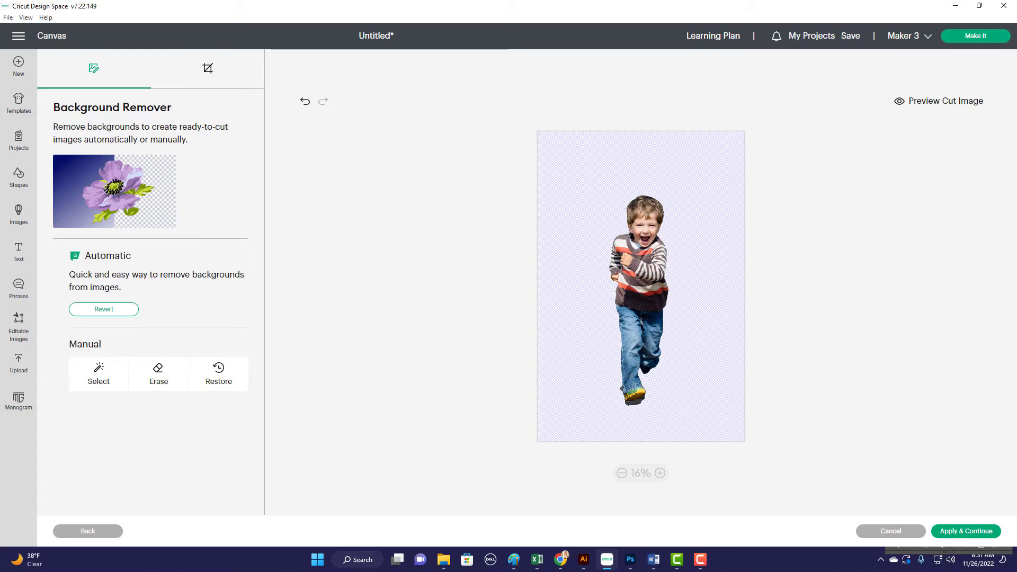
Erase the boy's arms and torso below the neckline with eraser size 99.
left_click(660, 473)
left_click(660, 473)
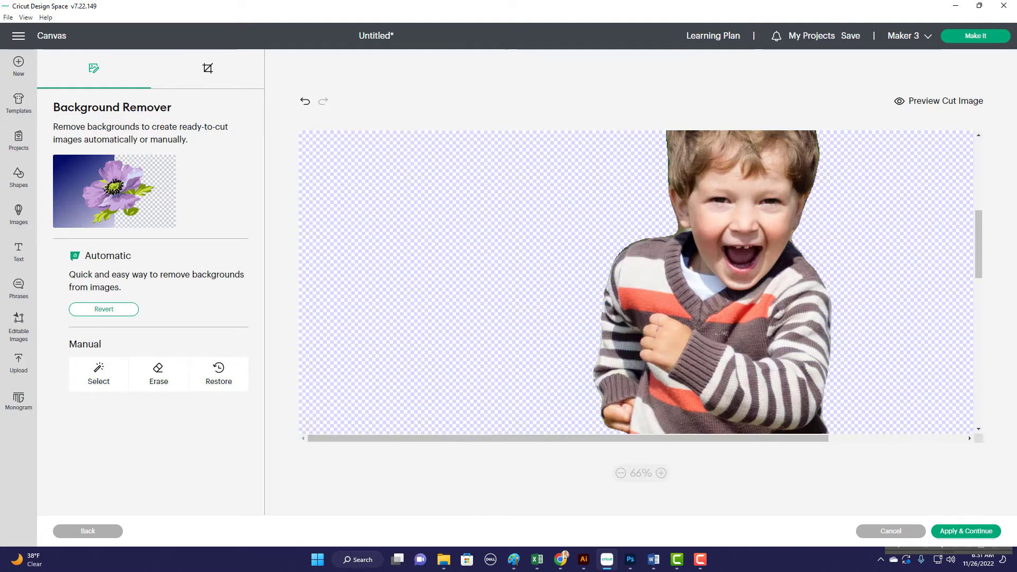
scroll(635, 281, "up", 1)
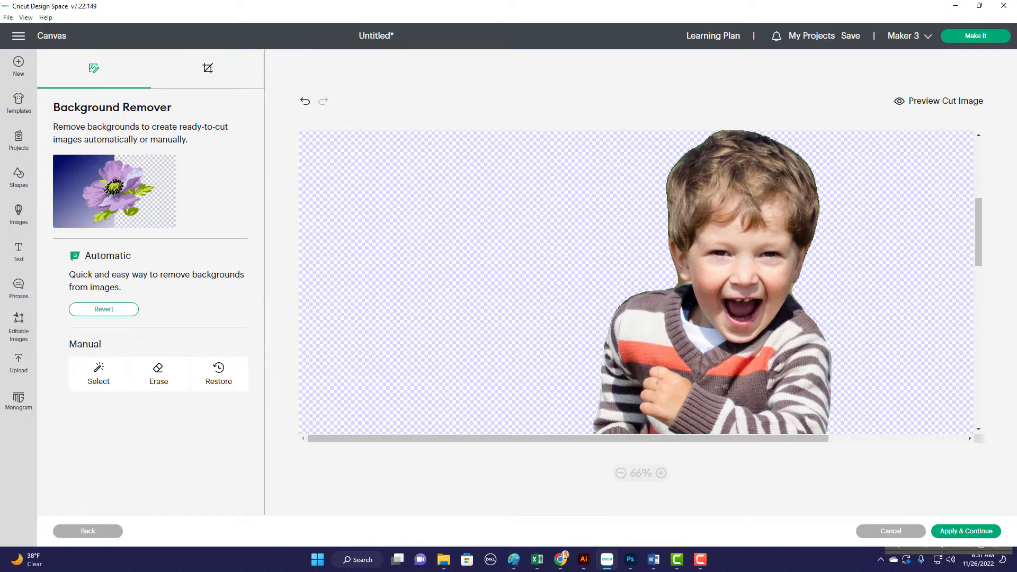
left_click_drag(668, 438, 758, 438)
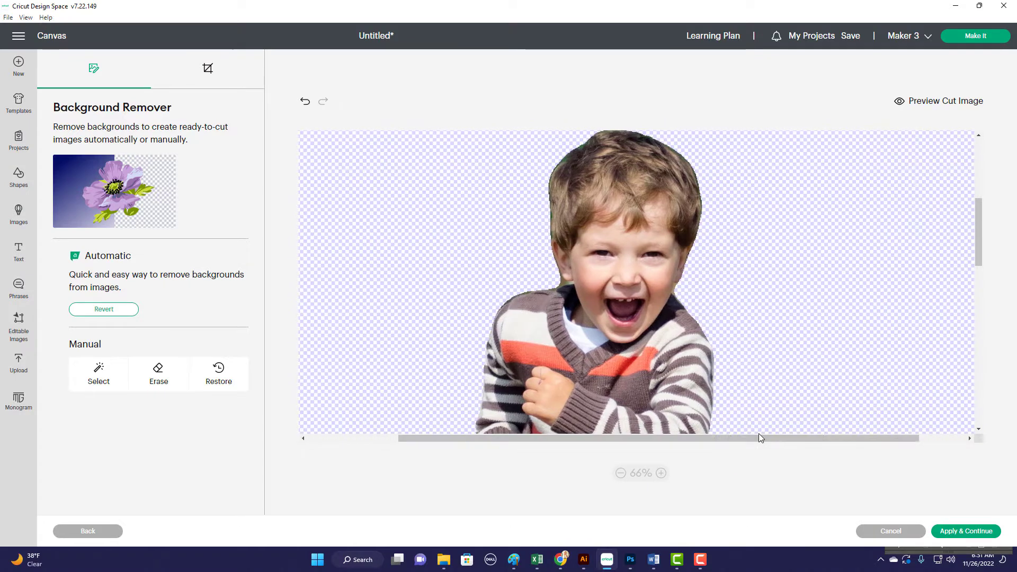
left_click(163, 377)
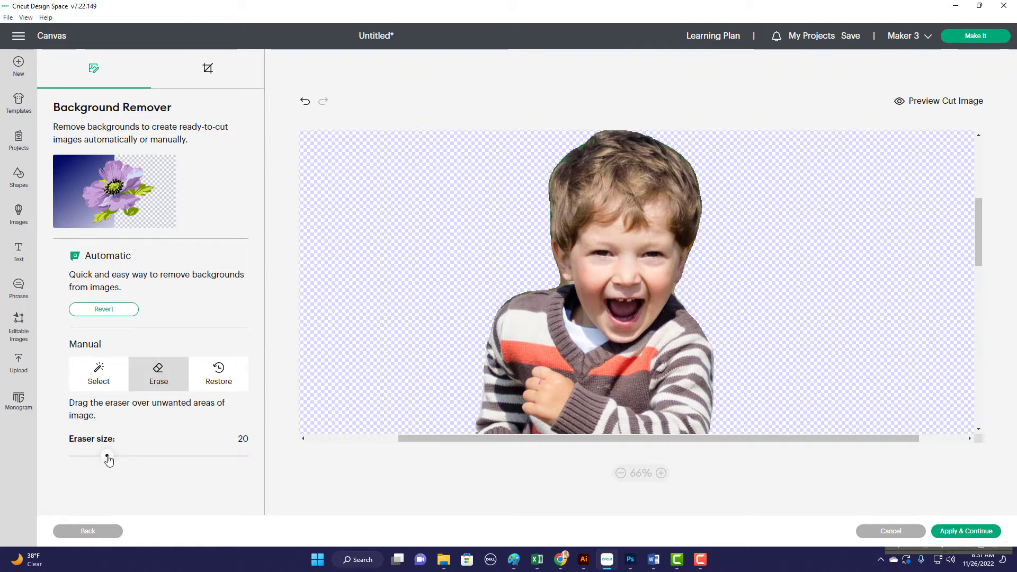
left_click_drag(108, 459, 235, 456)
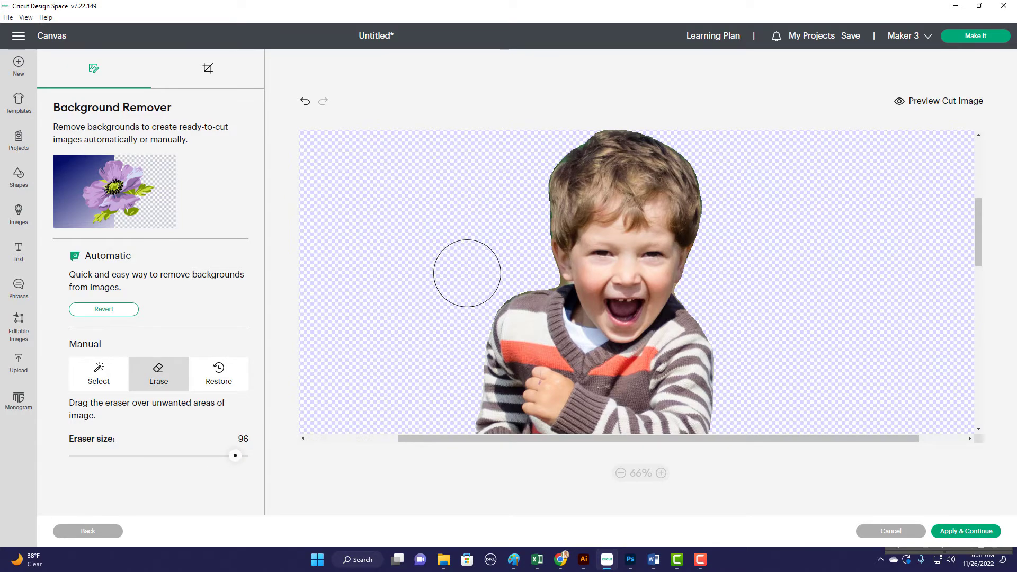
left_click(240, 462)
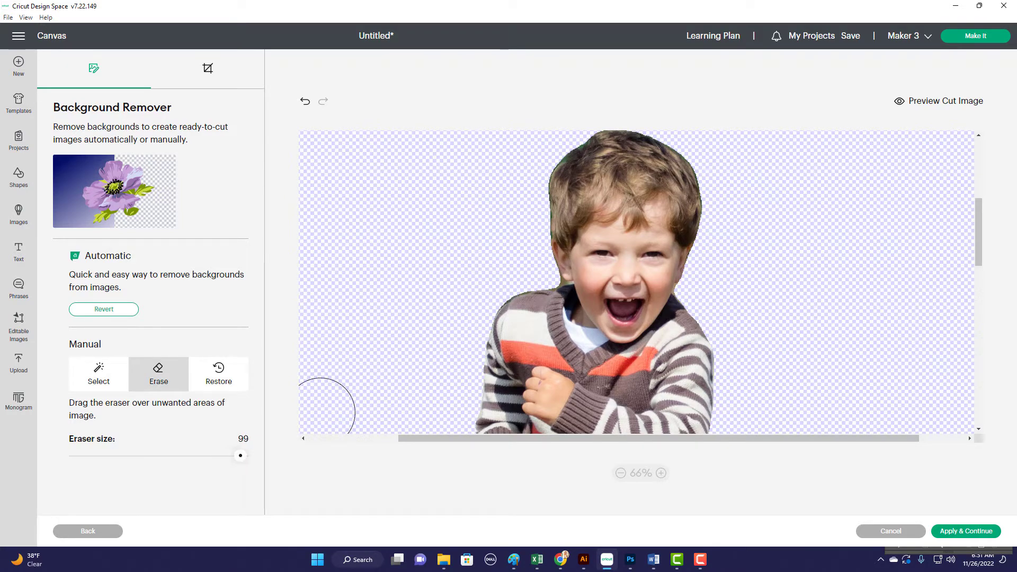
scroll(400, 260, "down", 2)
mouse_move(443, 306)
left_mouse_down()
mouse_move(499, 245)
mouse_move(529, 311)
mouse_move(562, 344)
mouse_move(696, 351)
left_mouse_up()
mouse_move(745, 277)
left_mouse_down()
mouse_move(670, 334)
mouse_move(609, 360)
mouse_move(488, 372)
mouse_move(437, 347)
mouse_move(433, 304)
mouse_move(485, 350)
mouse_move(486, 327)
mouse_move(491, 403)
mouse_move(694, 391)
left_mouse_up()
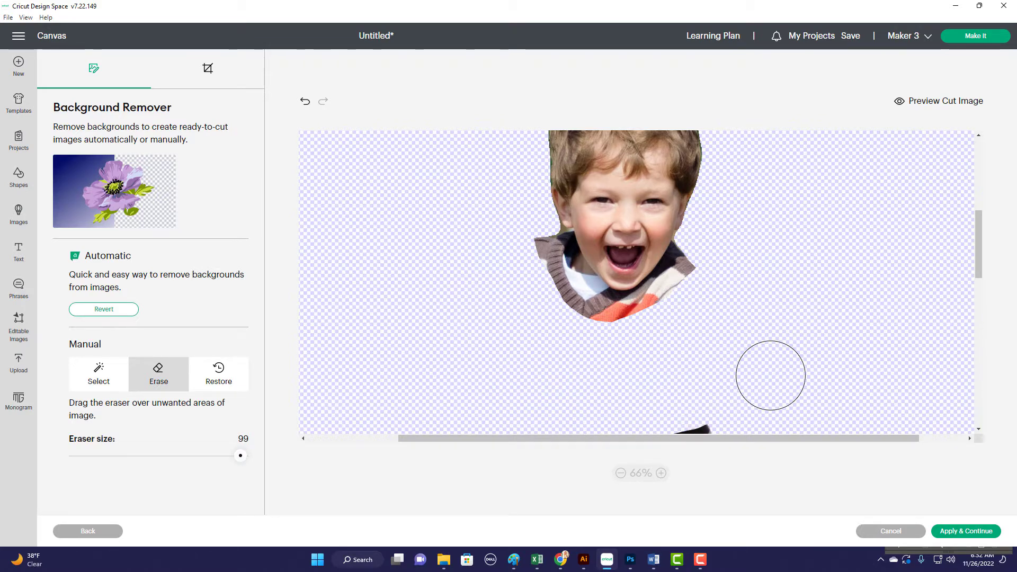
scroll(769, 202, "down", 3)
mouse_move(725, 308)
left_mouse_down()
mouse_move(719, 261)
mouse_move(675, 282)
mouse_move(436, 300)
mouse_move(442, 335)
mouse_move(540, 335)
mouse_move(780, 300)
mouse_move(777, 342)
mouse_move(747, 363)
mouse_move(467, 359)
left_mouse_up()
Erase the boy's legs and shoe with the large eraser, leaving only the head and collar.
scroll(468, 349, "down", 9)
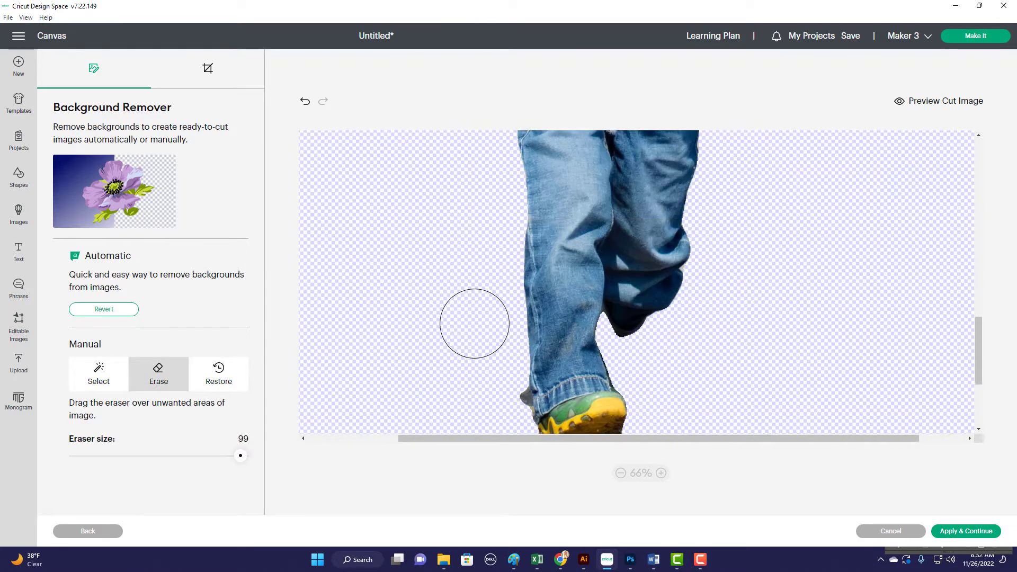
scroll(479, 334, "up", 6)
mouse_move(508, 217)
left_mouse_down()
mouse_move(754, 265)
mouse_move(661, 291)
mouse_move(497, 274)
mouse_move(508, 317)
mouse_move(532, 352)
mouse_move(625, 345)
mouse_move(685, 320)
left_mouse_up()
scroll(512, 324, "down", 3)
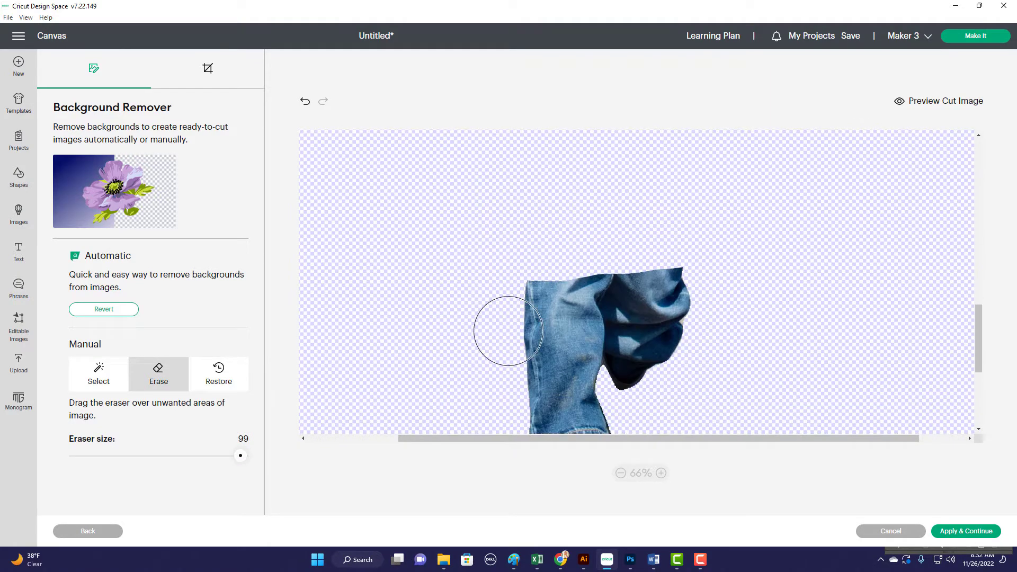
mouse_move(504, 318)
left_mouse_down()
mouse_move(565, 296)
mouse_move(754, 270)
mouse_move(761, 313)
mouse_move(541, 328)
mouse_move(509, 342)
mouse_move(508, 355)
mouse_move(702, 351)
left_mouse_up()
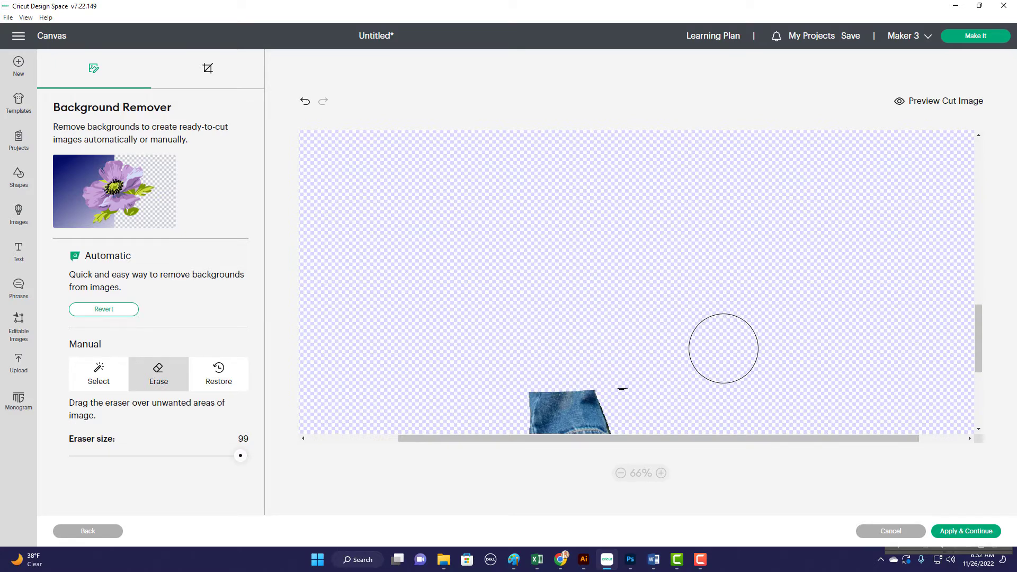
scroll(715, 339, "down", 3)
mouse_move(624, 221)
left_mouse_down()
mouse_move(560, 231)
mouse_move(542, 277)
mouse_move(547, 335)
mouse_move(570, 359)
mouse_move(613, 312)
mouse_move(609, 268)
mouse_move(582, 264)
mouse_move(578, 316)
left_mouse_up()
scroll(579, 316, "up", 10)
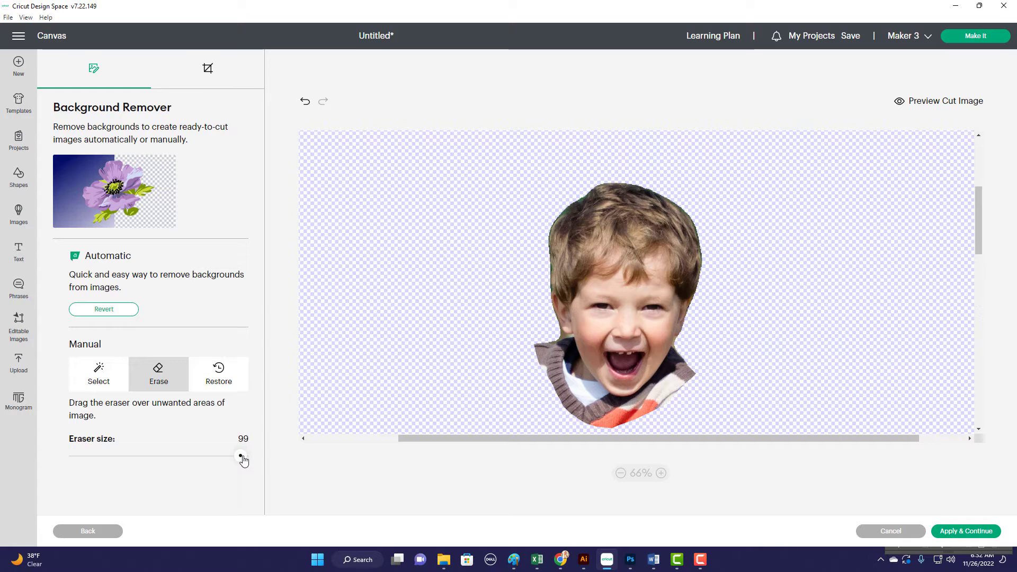
Erase the collar closely along the boy's jaw and chin with eraser size 25, undoing the stray first spot.
left_click_drag(242, 457, 121, 455)
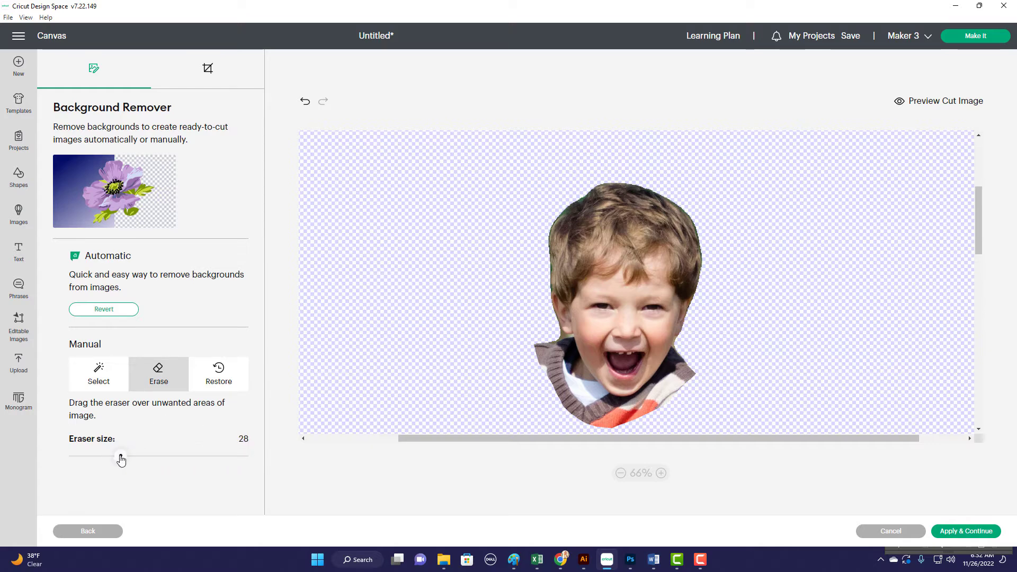
left_click_drag(120, 456, 115, 456)
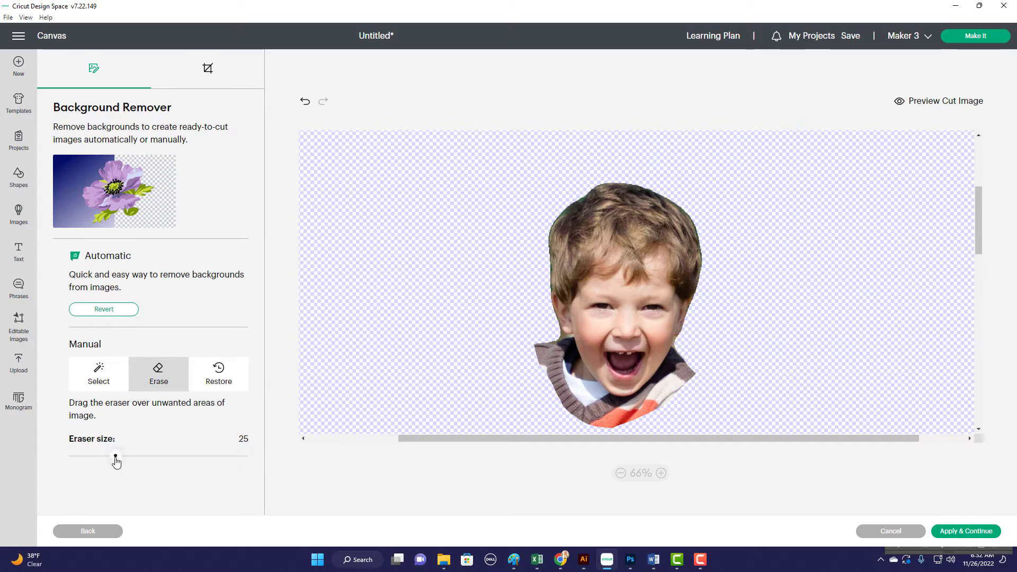
left_click(560, 343)
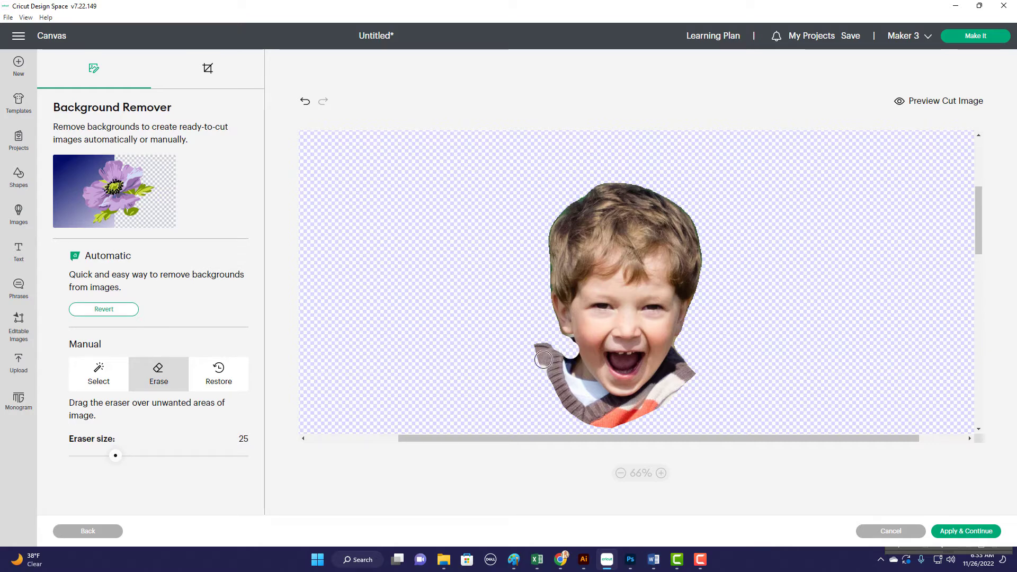
left_click(306, 102)
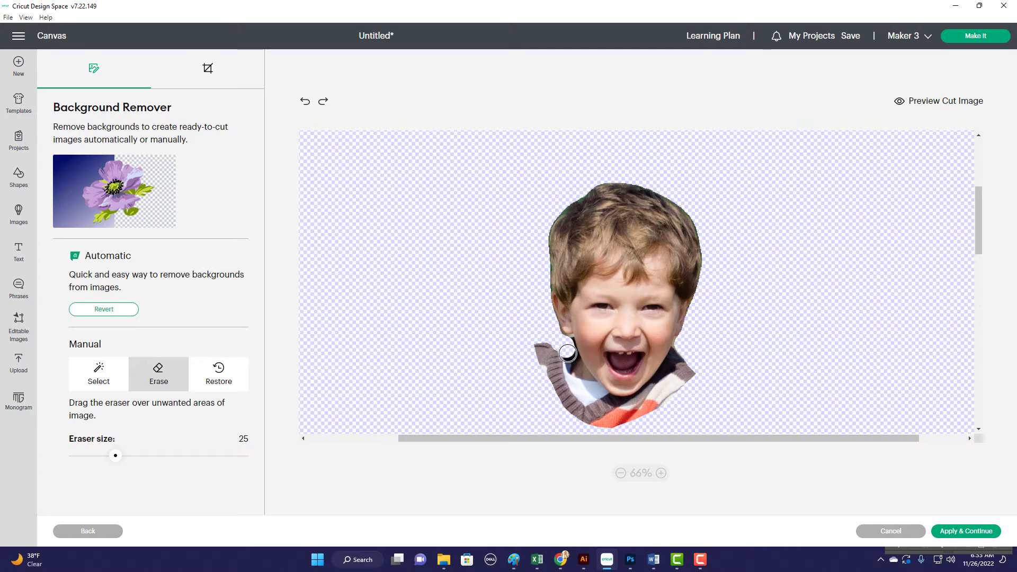
mouse_move(566, 353)
left_mouse_down()
mouse_move(595, 394)
mouse_move(636, 405)
mouse_move(620, 406)
mouse_move(652, 391)
mouse_move(678, 361)
mouse_move(659, 381)
mouse_move(605, 404)
mouse_move(617, 406)
left_mouse_up()
Erase the leftover strip of sweater around the chin with eraser size 32.
left_click_drag(115, 455, 82, 457)
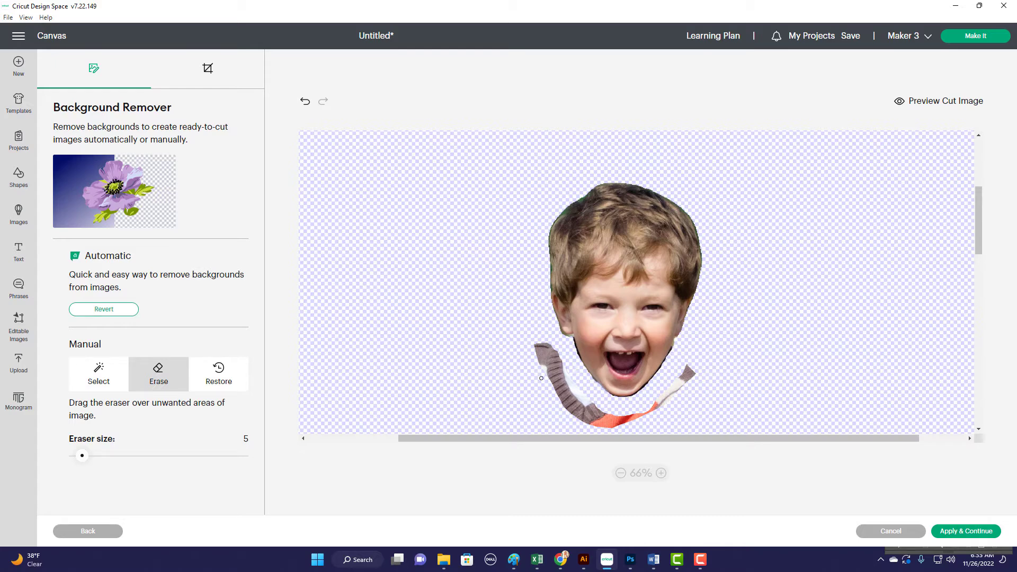
left_click_drag(82, 456, 127, 455)
mouse_move(538, 345)
left_mouse_down()
mouse_move(585, 408)
mouse_move(607, 416)
mouse_move(642, 417)
mouse_move(685, 399)
mouse_move(717, 361)
mouse_move(608, 424)
mouse_move(570, 418)
mouse_move(552, 388)
mouse_move(493, 357)
left_mouse_up()
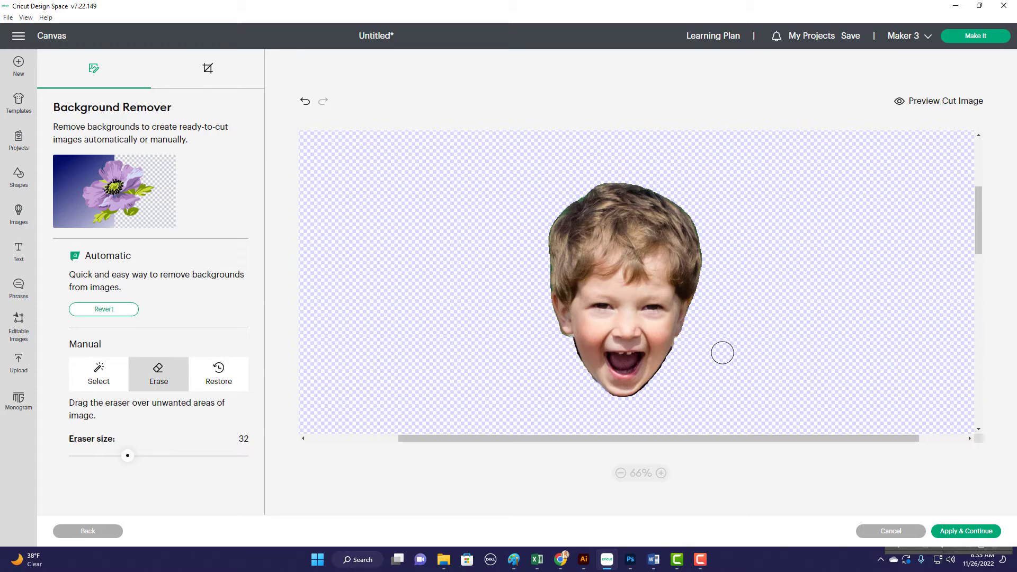
Apply the photo edits and upload the cut-out face as a Print Then Cut image.
left_click(943, 536)
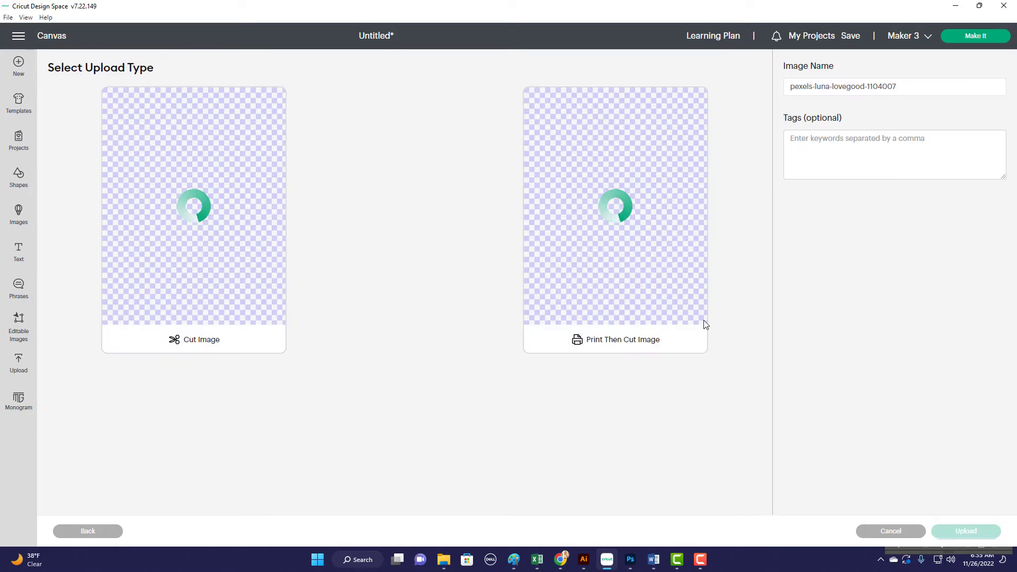
left_click(682, 284)
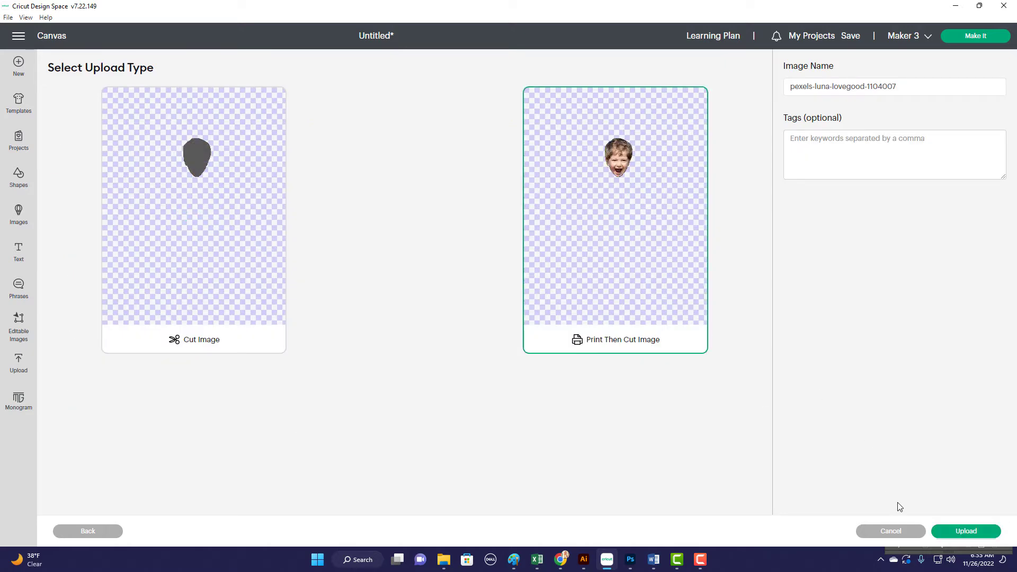
left_click(945, 532)
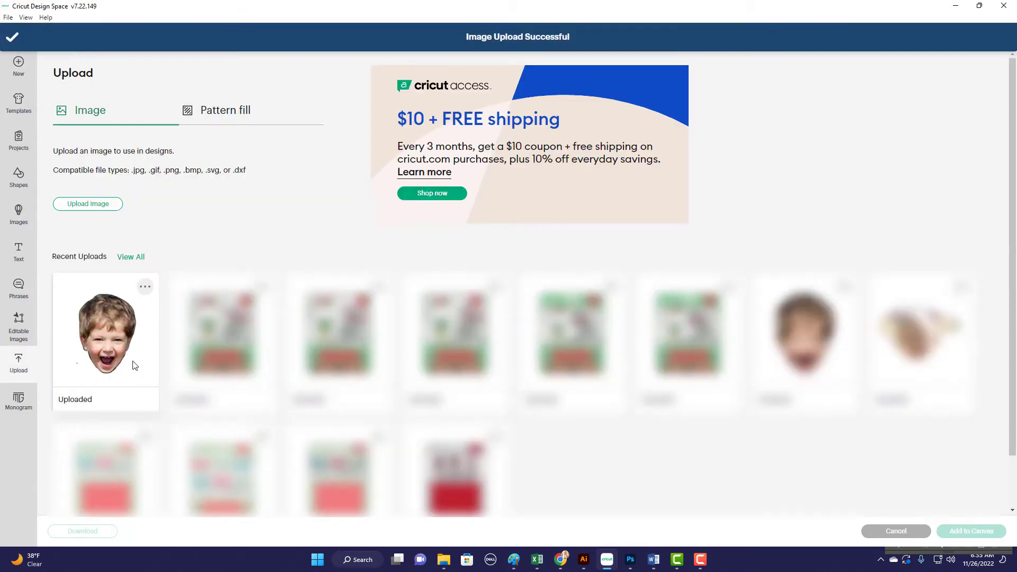
Add the uploaded face to the canvas and place it beside the elf card at about X 11.8, Y 1.8.
left_click(134, 364)
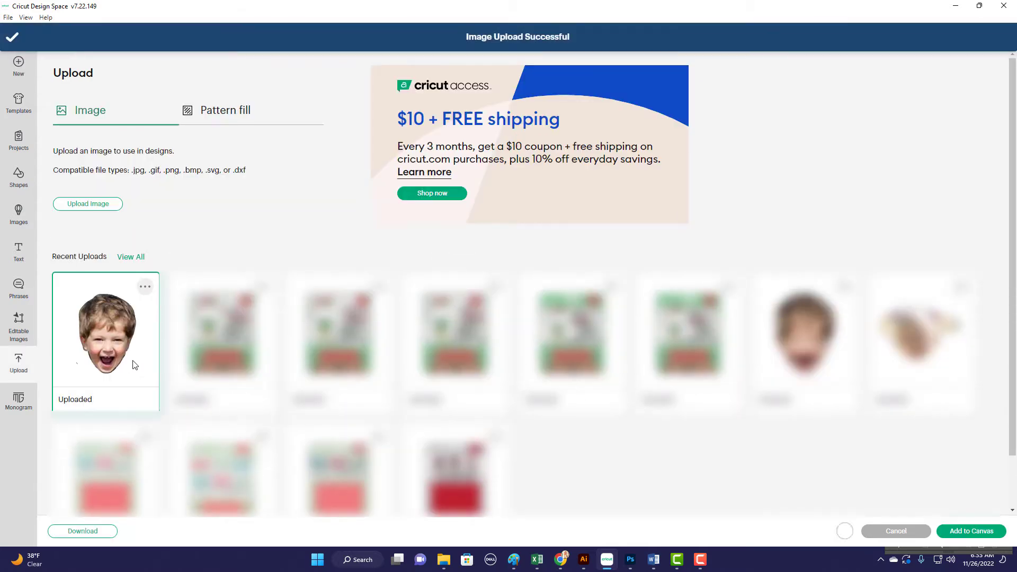
left_click(980, 532)
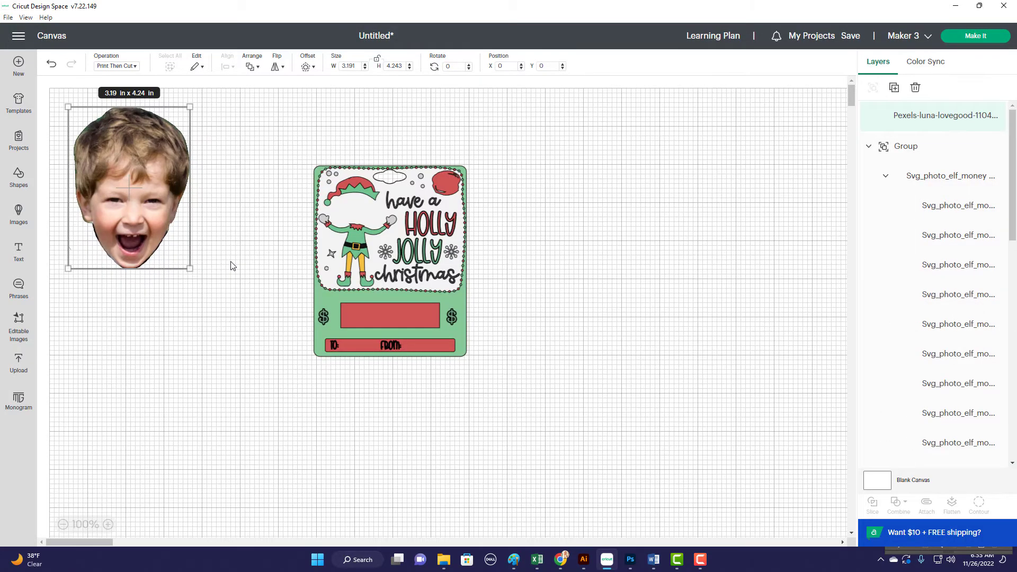
left_click_drag(156, 217, 586, 262)
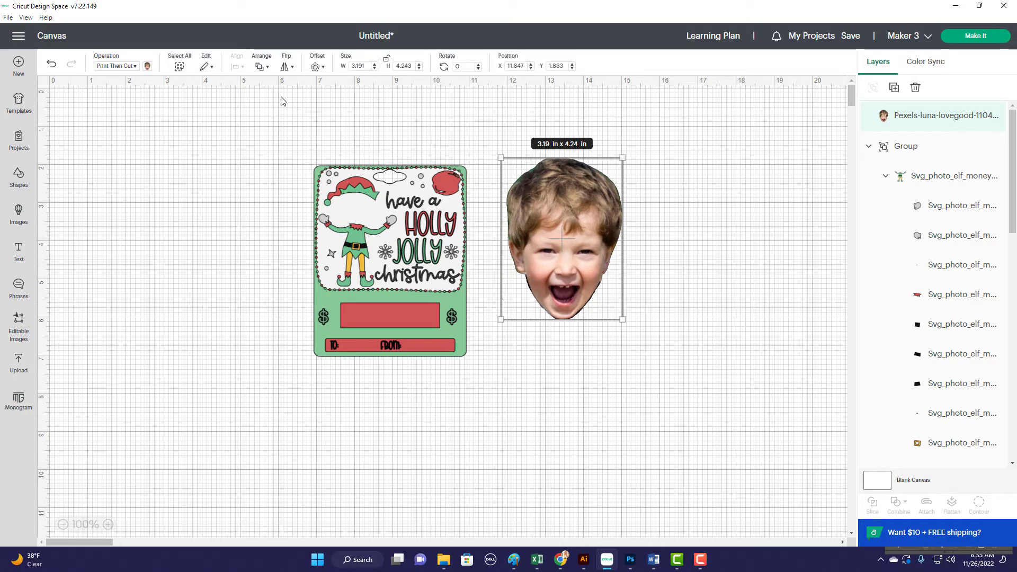
Create a small inward offset of the boy's face cut-out with rounded corners.
left_click(324, 69)
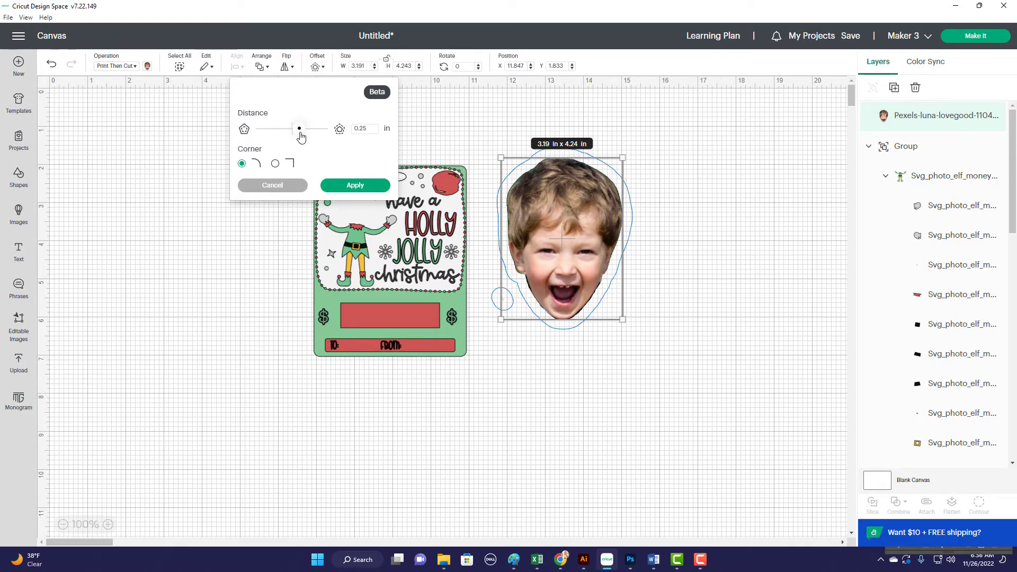
left_click_drag(300, 137, 290, 137)
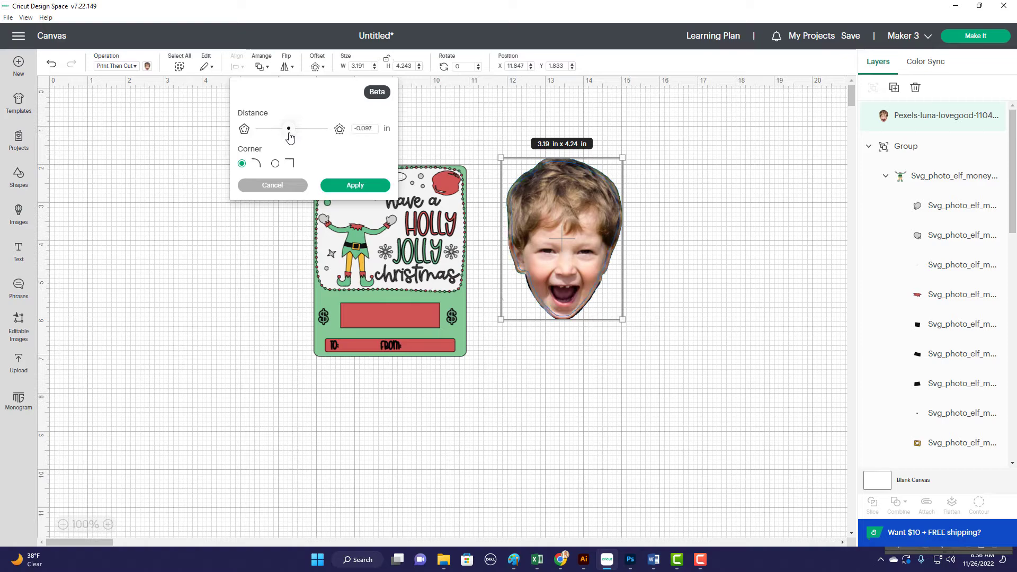
left_click_drag(289, 137, 292, 137)
left_click(355, 186)
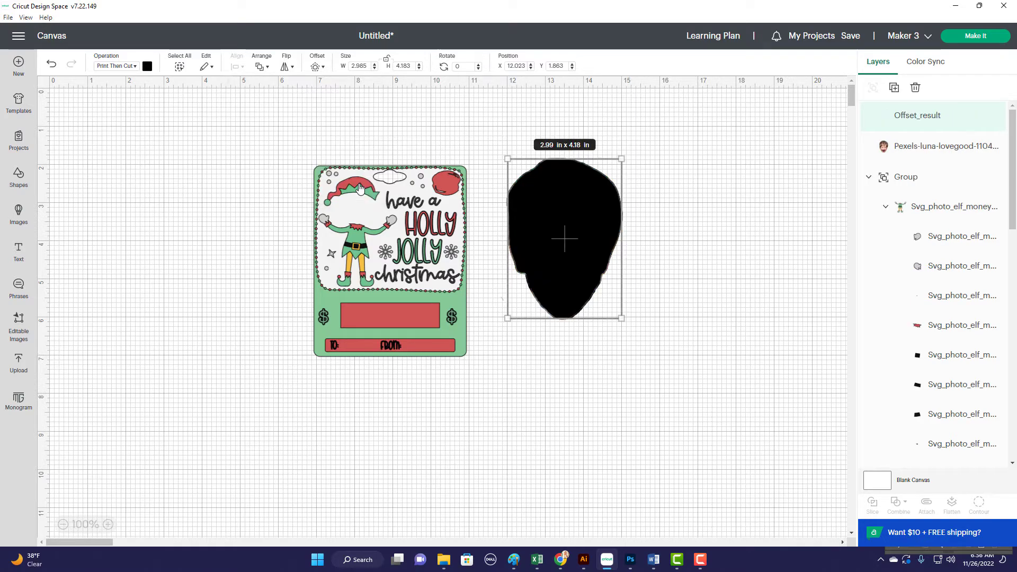
left_click(480, 130)
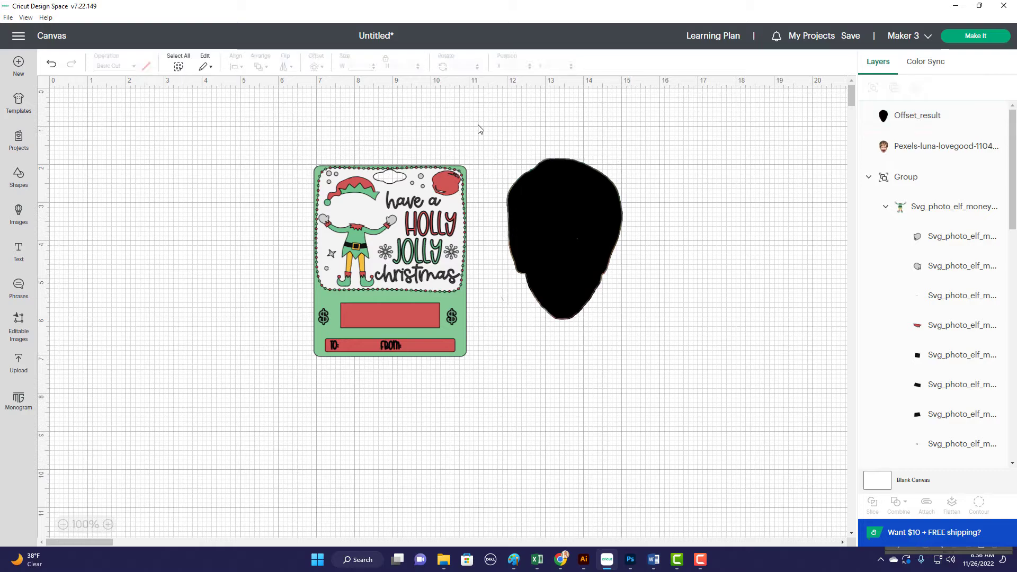
Slice the face photo with its offset shape, and move the black piece and the trimmed face clear of the leftover outline.
left_click_drag(490, 123, 677, 382)
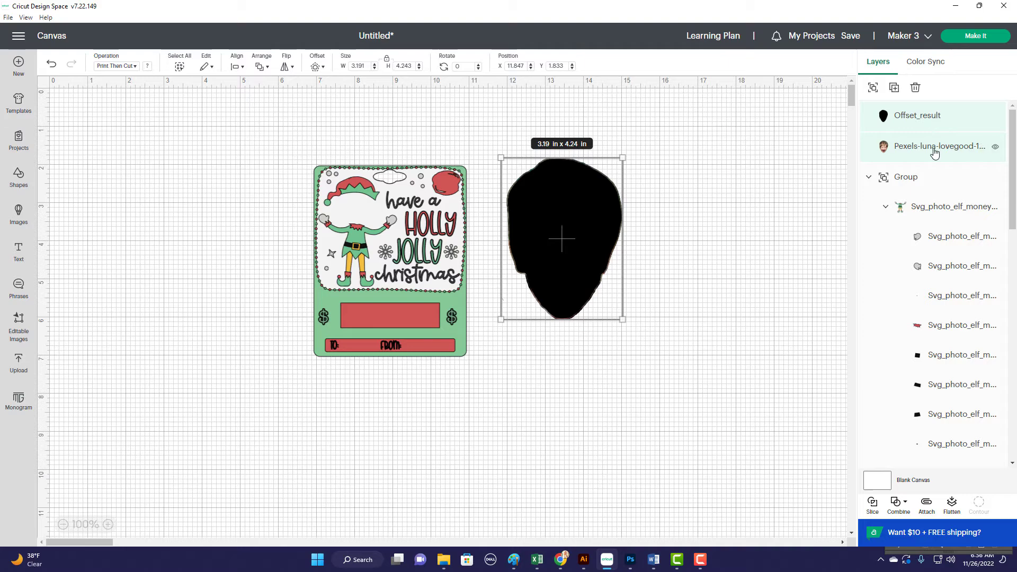
left_click(873, 507)
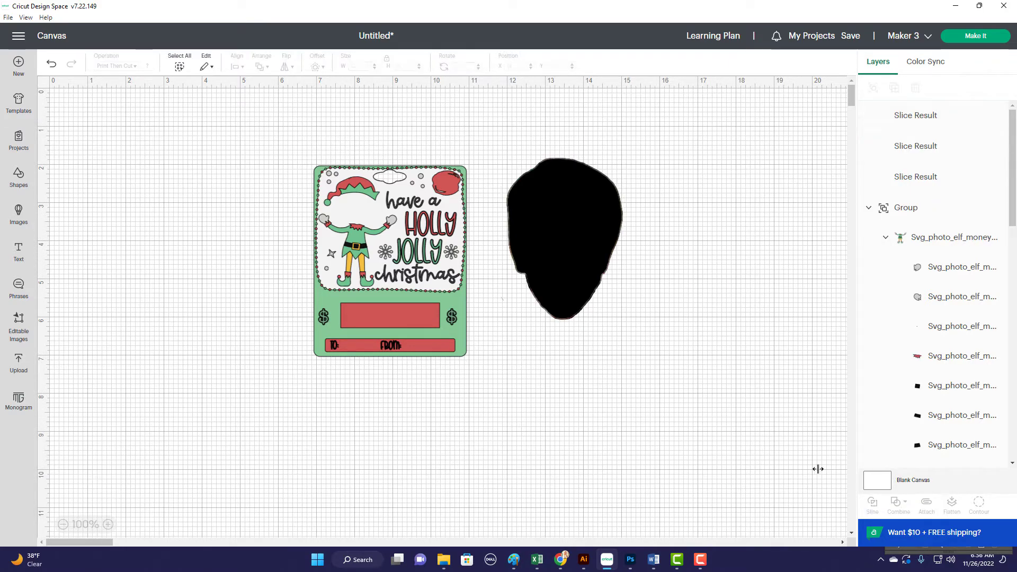
left_click_drag(565, 237, 708, 417)
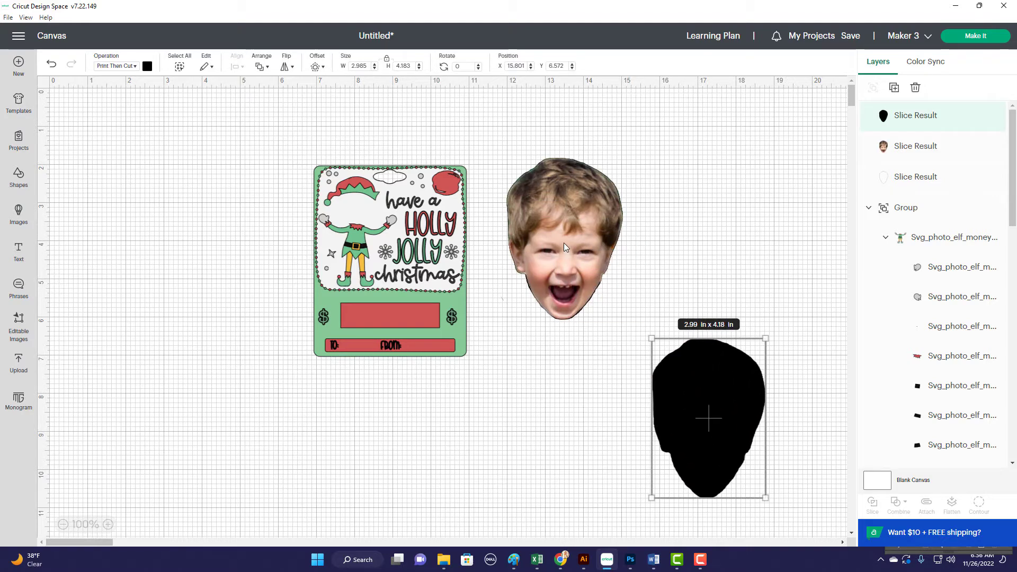
left_click_drag(564, 242, 221, 220)
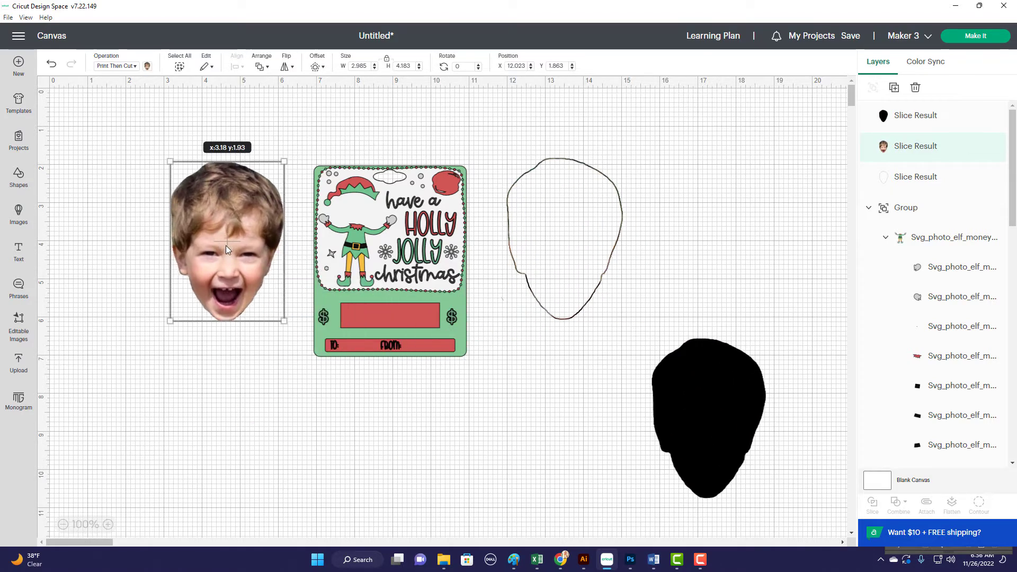
left_click(271, 372)
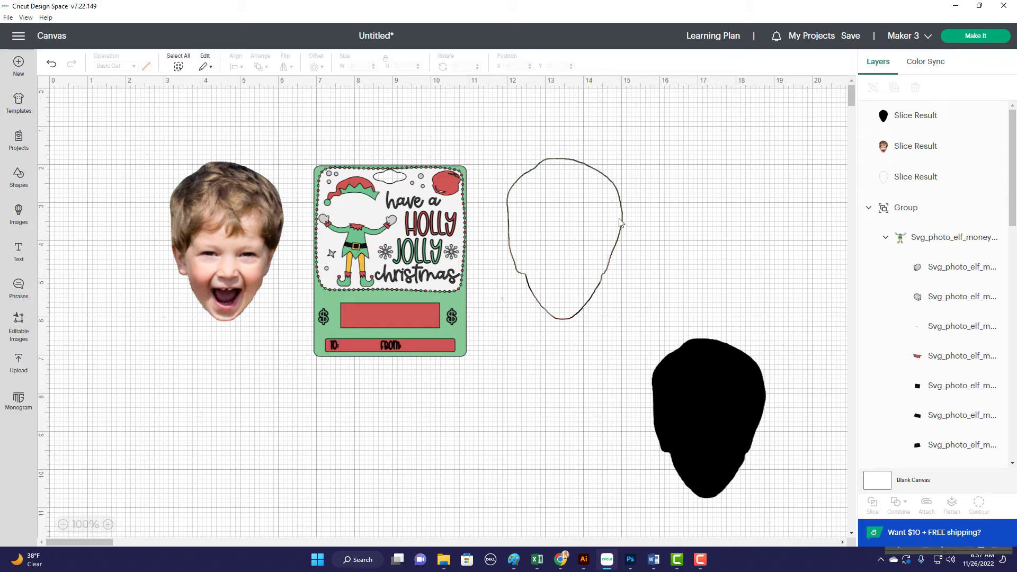
Delete the leftover outline and black slice piece, and move the trimmed face beside the card at about X 11.7, Y 2.1.
left_click_drag(540, 126, 624, 302)
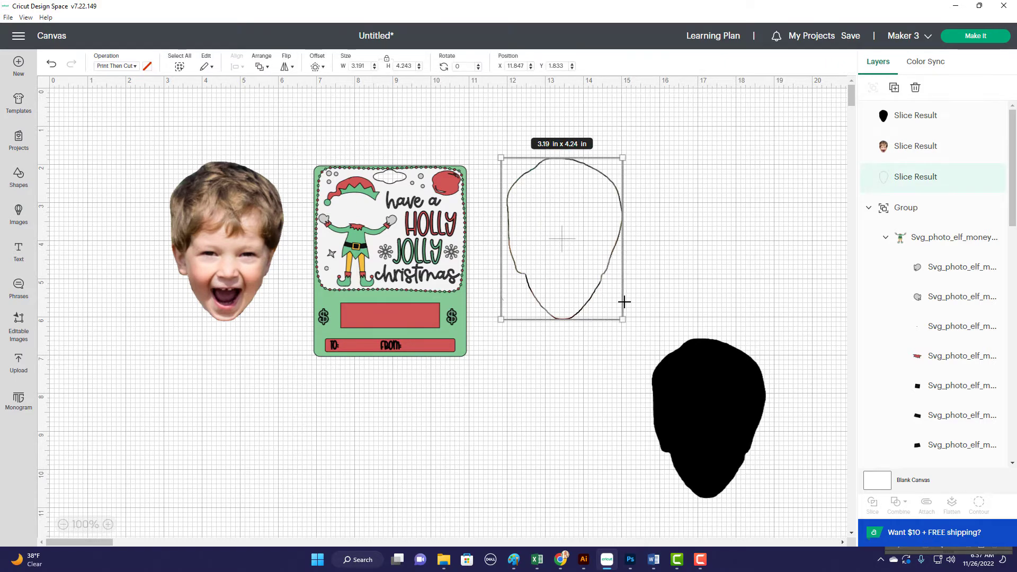
key("Delete")
left_click(708, 417)
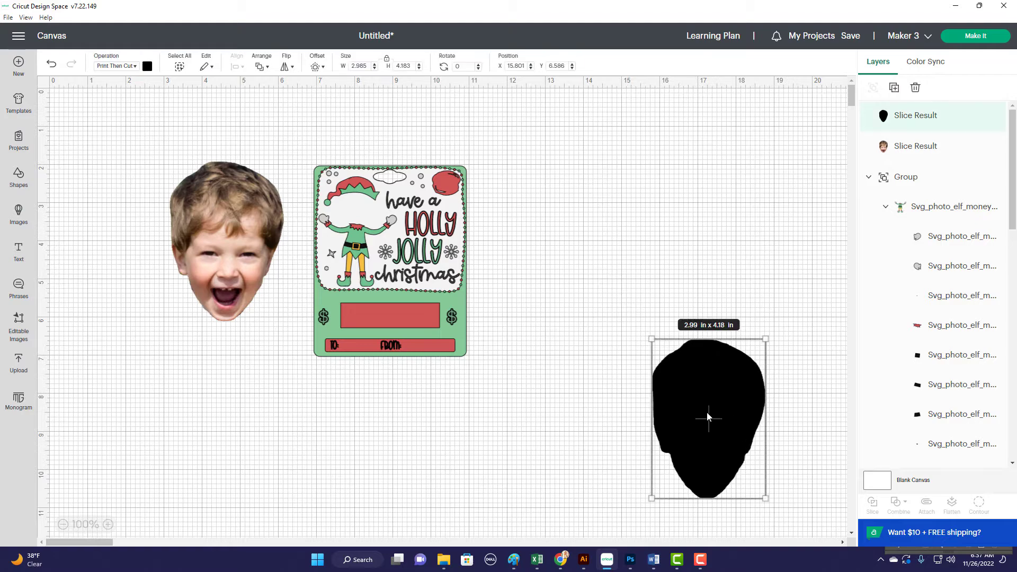
key("Delete")
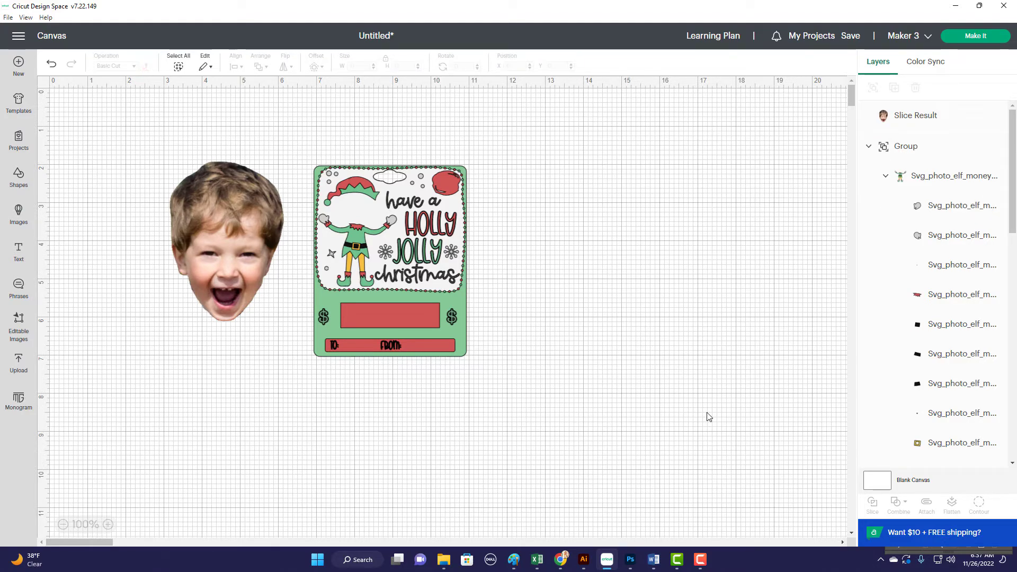
left_click_drag(235, 273, 563, 282)
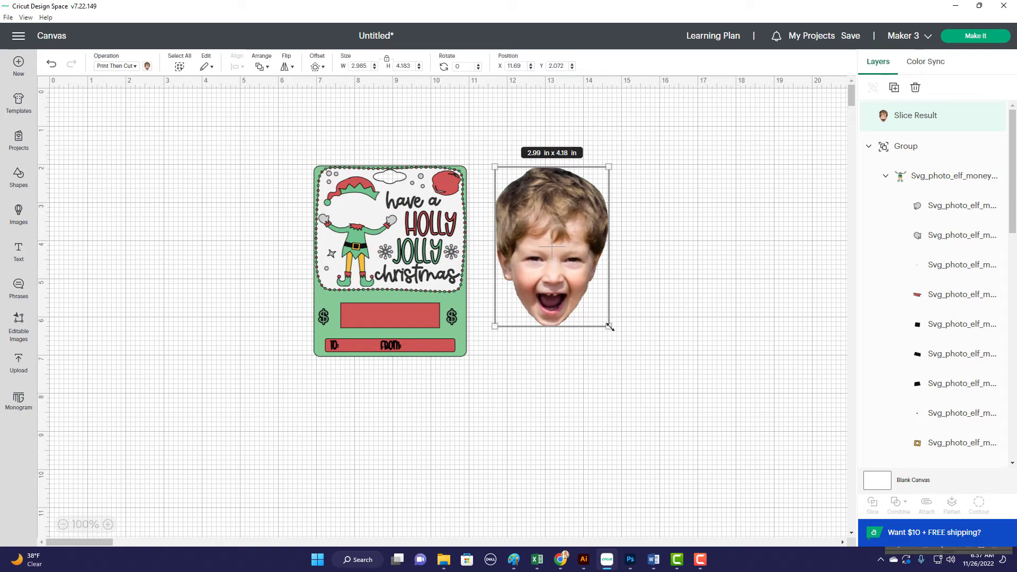
Ungroup the elf card one level and move it to about X 4.3, undoing the separate move of the elf body.
left_click(382, 276)
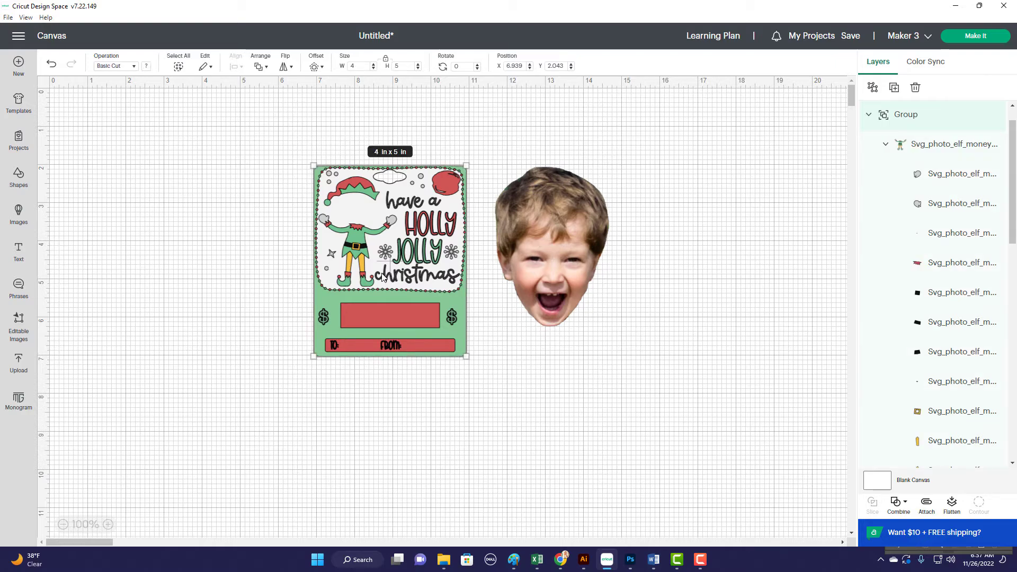
left_click(873, 88)
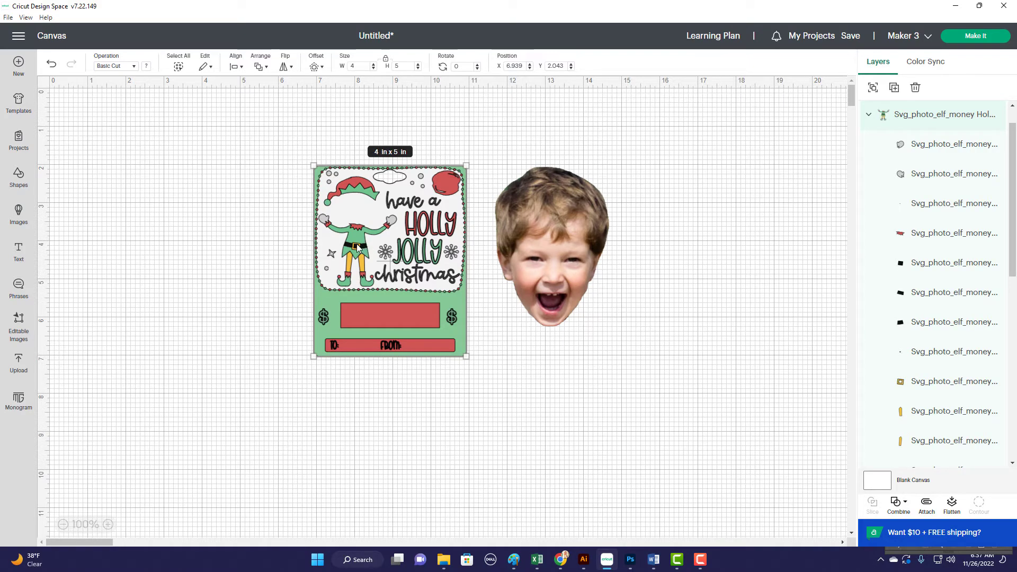
left_click_drag(357, 244, 147, 262)
left_click(460, 261)
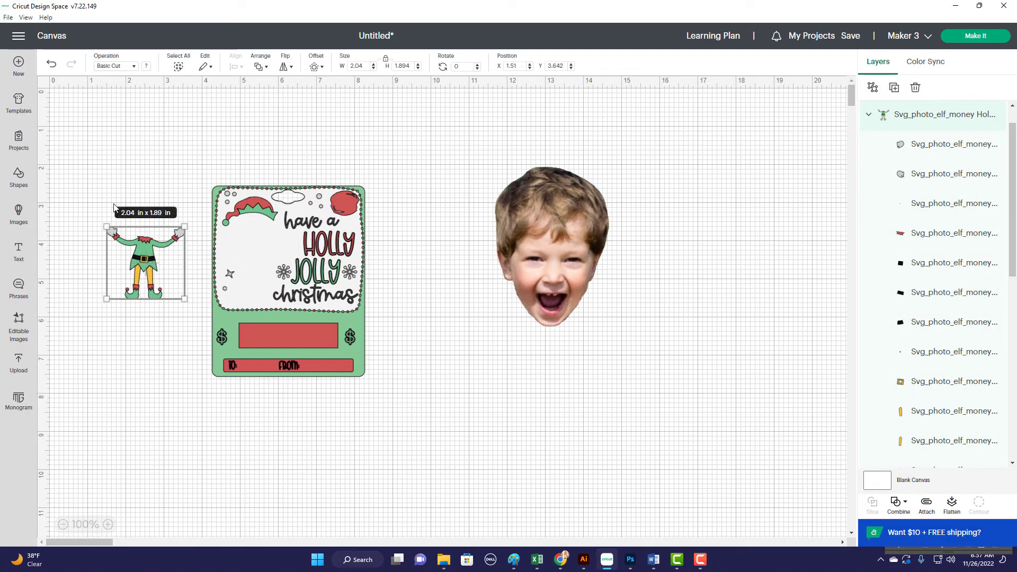
left_click(51, 64)
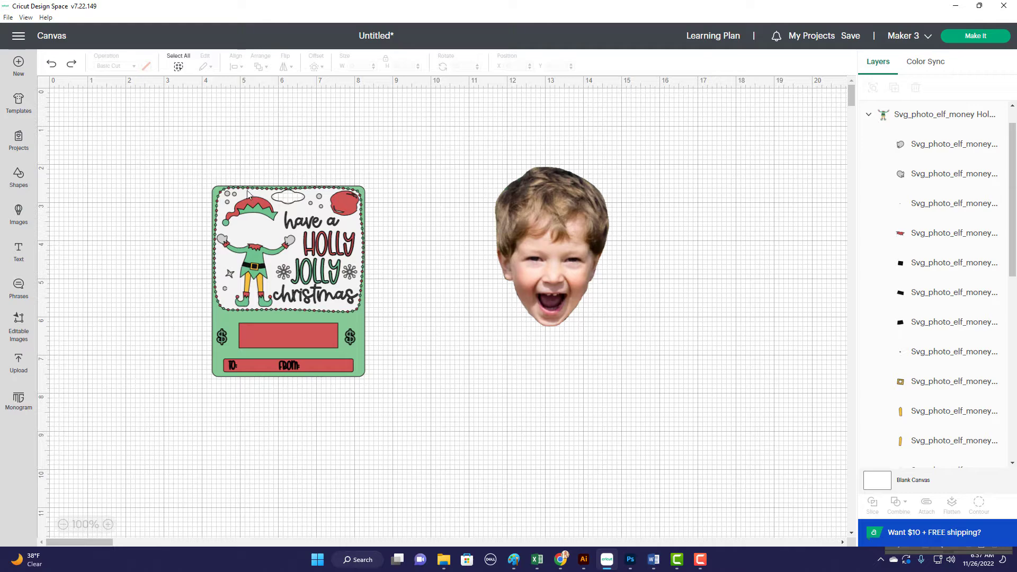
left_click(251, 212)
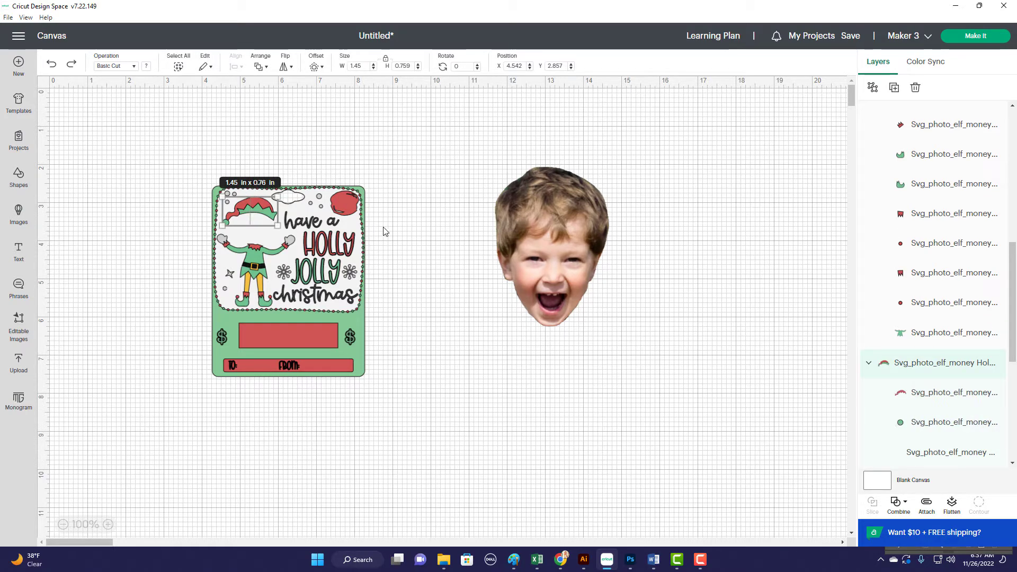
left_click(433, 259)
Shrink the face to about 0.8 by 1.13 in and place it above the elf's collar at about X 5.0, Y 3.1.
left_click_drag(528, 241, 401, 225)
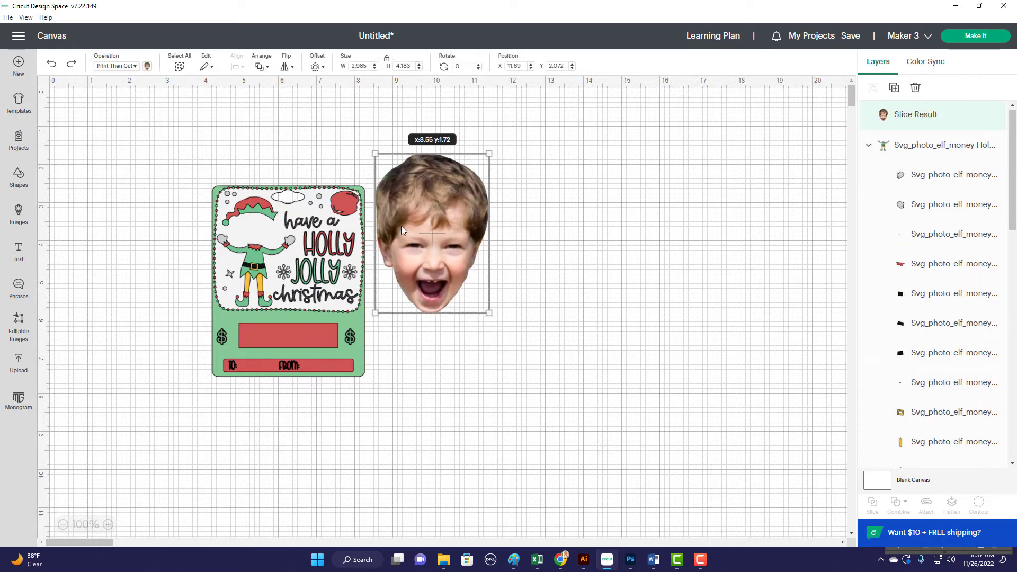
left_click_drag(484, 311, 256, 228)
left_click_drag(423, 229, 262, 232)
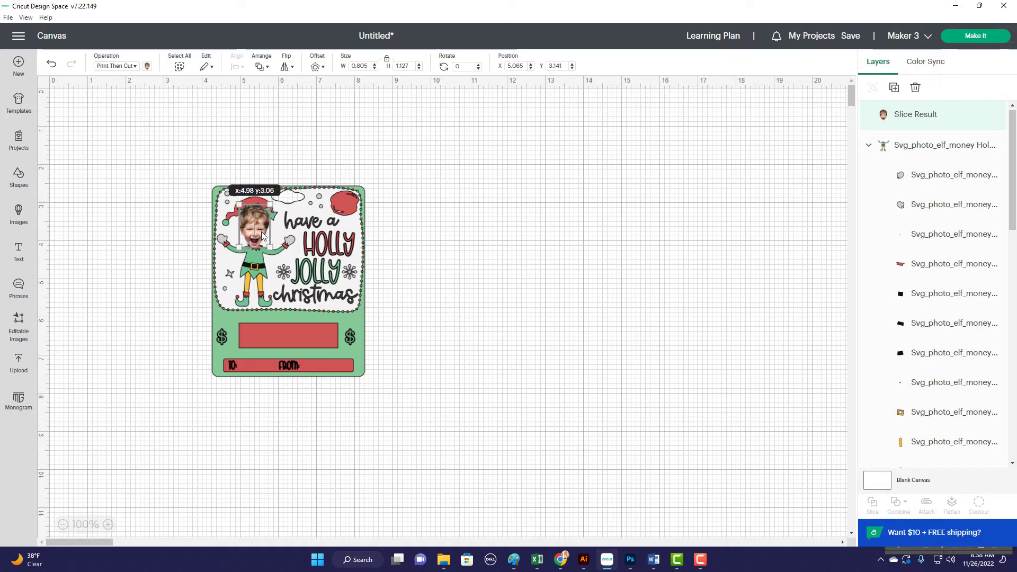
left_click(456, 268)
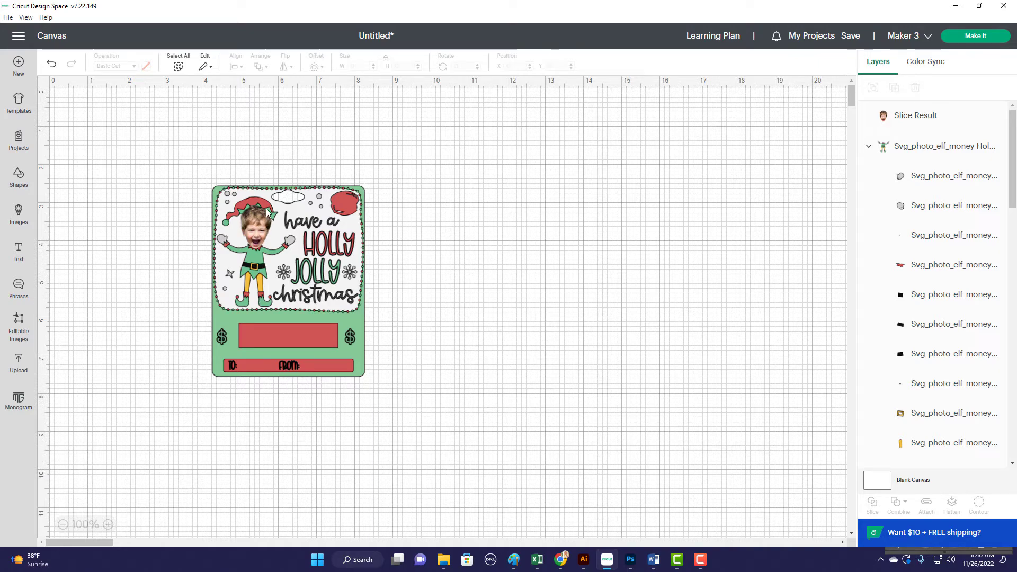
Bring the elf hat to the front and fit it over the boy's hair at about 1.34 by 0.7 in.
left_click(952, 121)
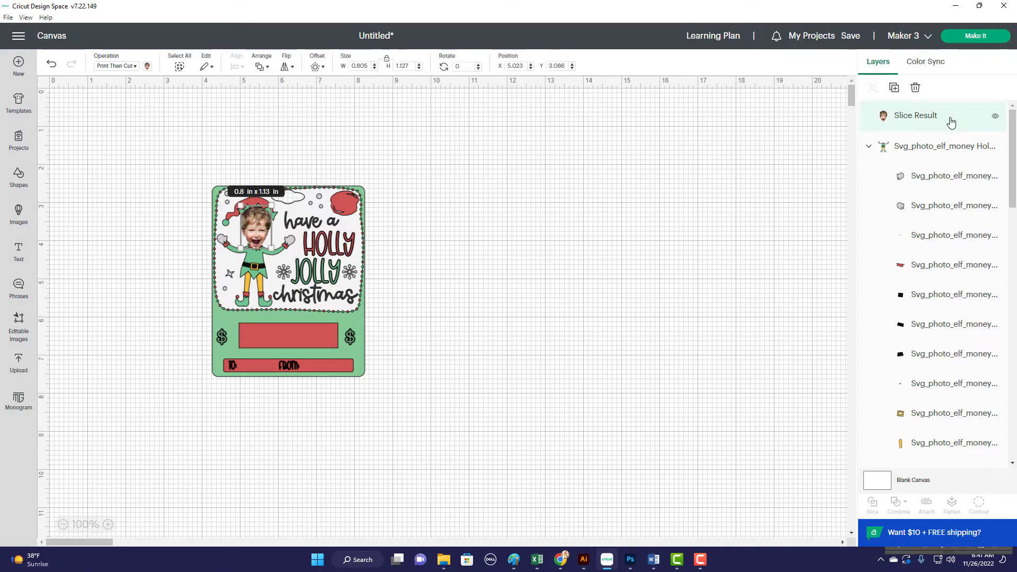
left_click(495, 222)
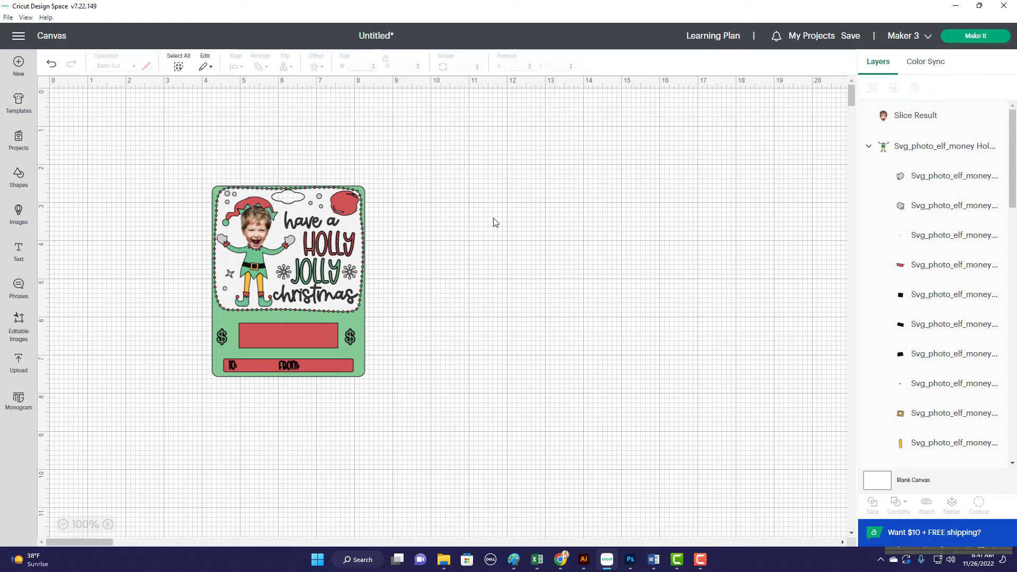
left_click(266, 204)
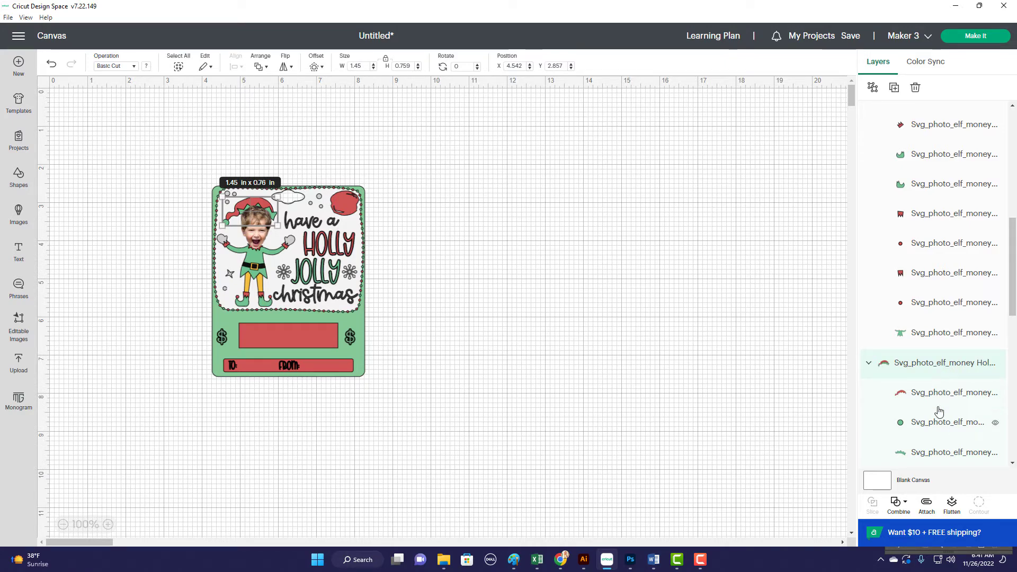
left_click(267, 67)
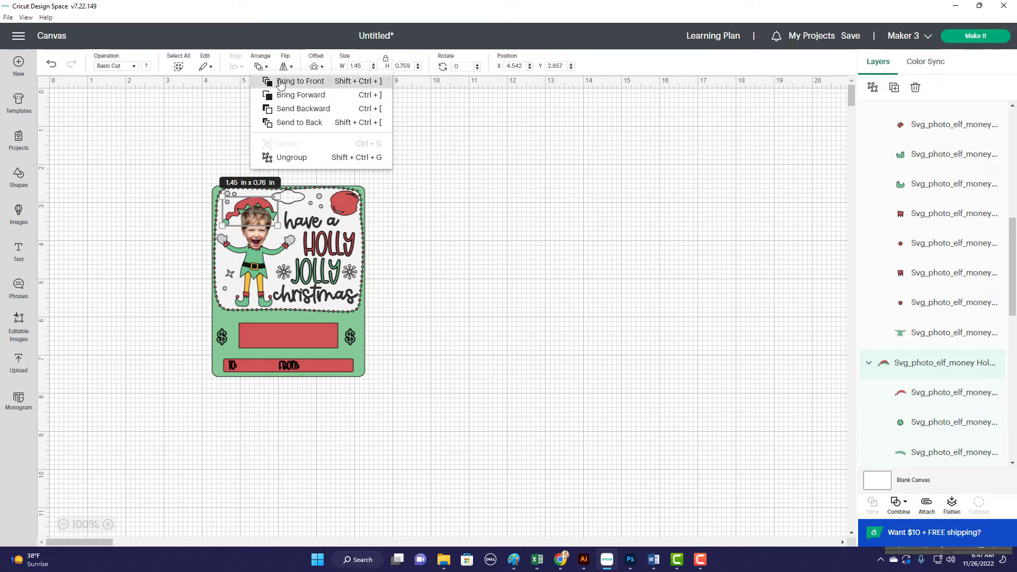
left_click(285, 82)
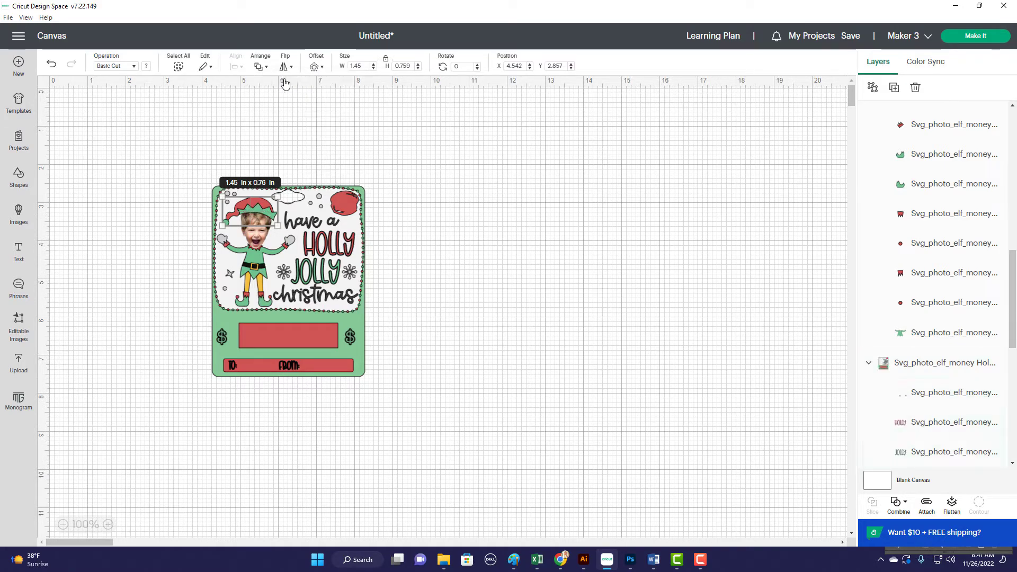
scroll(1014, 301, "up", 10)
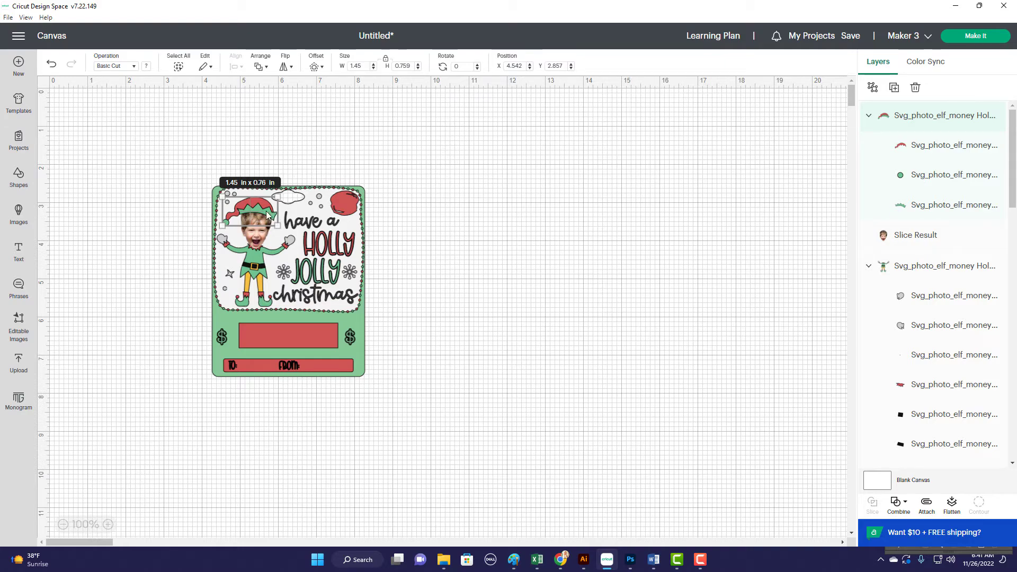
left_click_drag(265, 211, 270, 221)
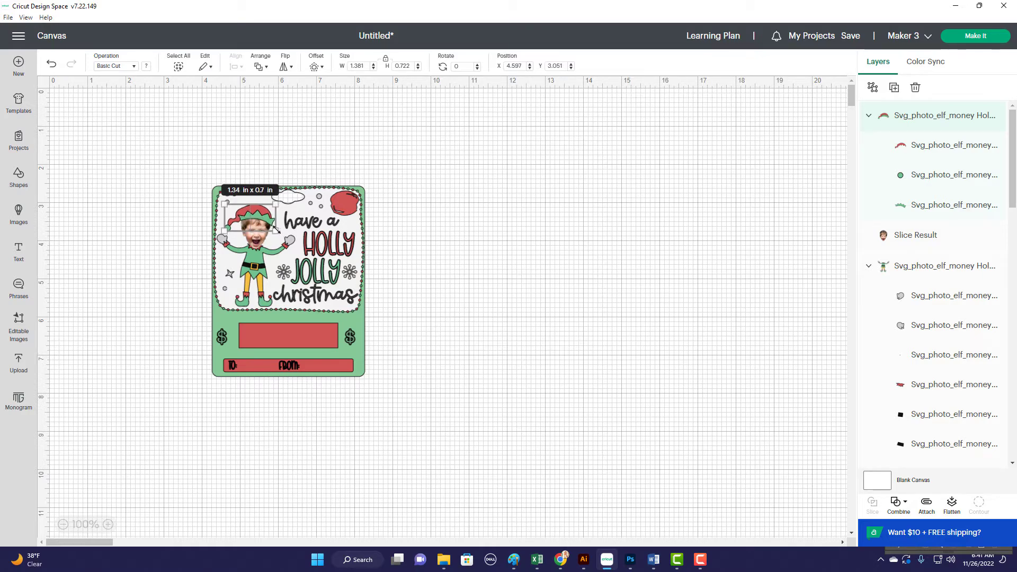
left_click(433, 246)
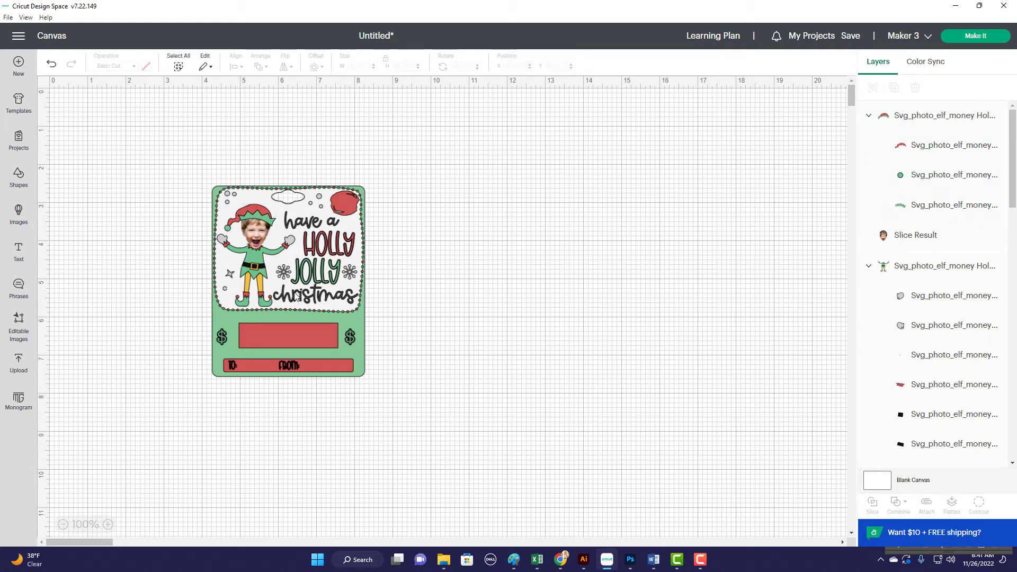
Select the hat, face and elf body together and nudge them up slightly to Y 3.021.
left_click_drag(256, 259, 257, 260)
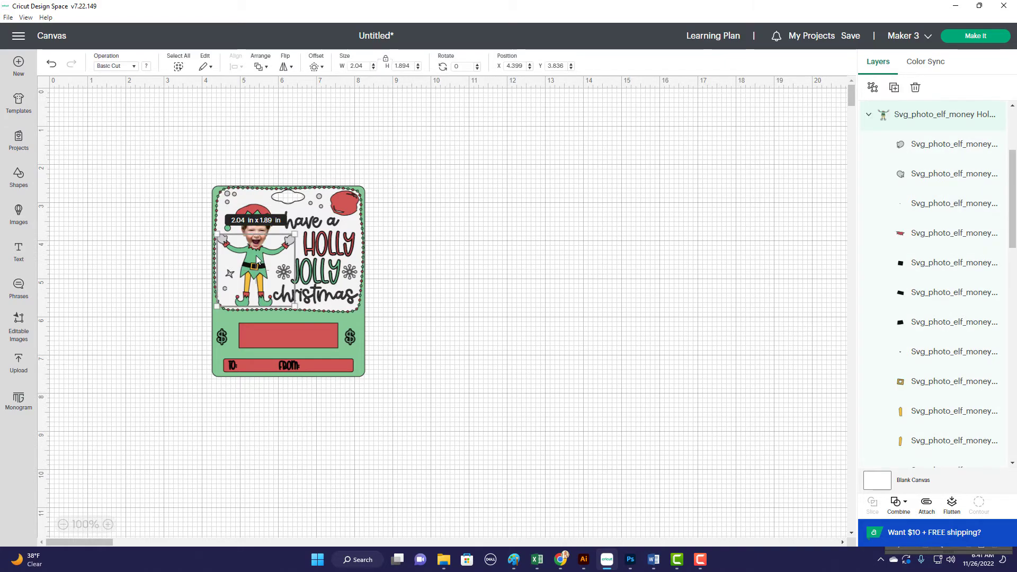
left_click(264, 212, "shift")
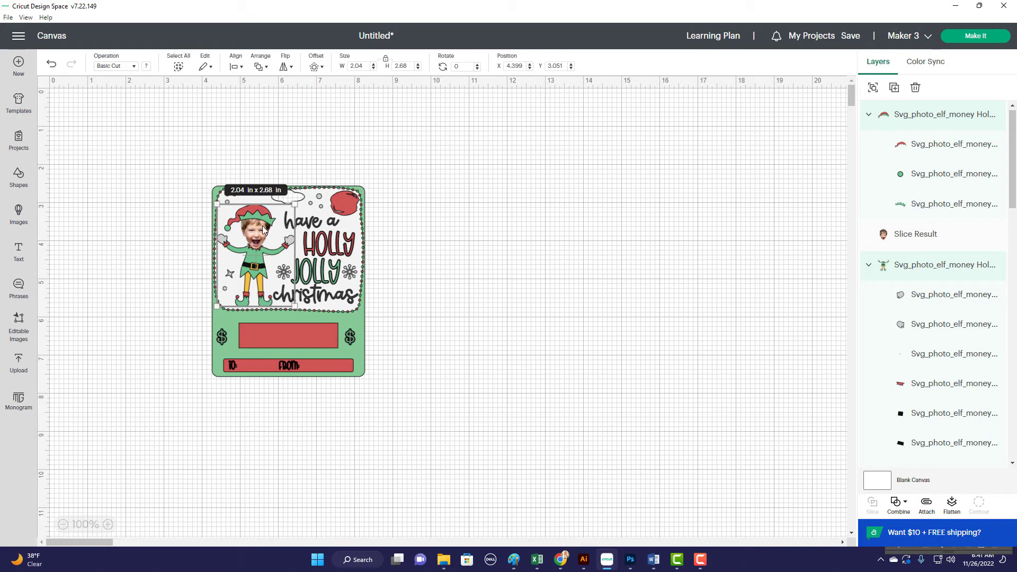
left_click_drag(263, 229, 264, 229)
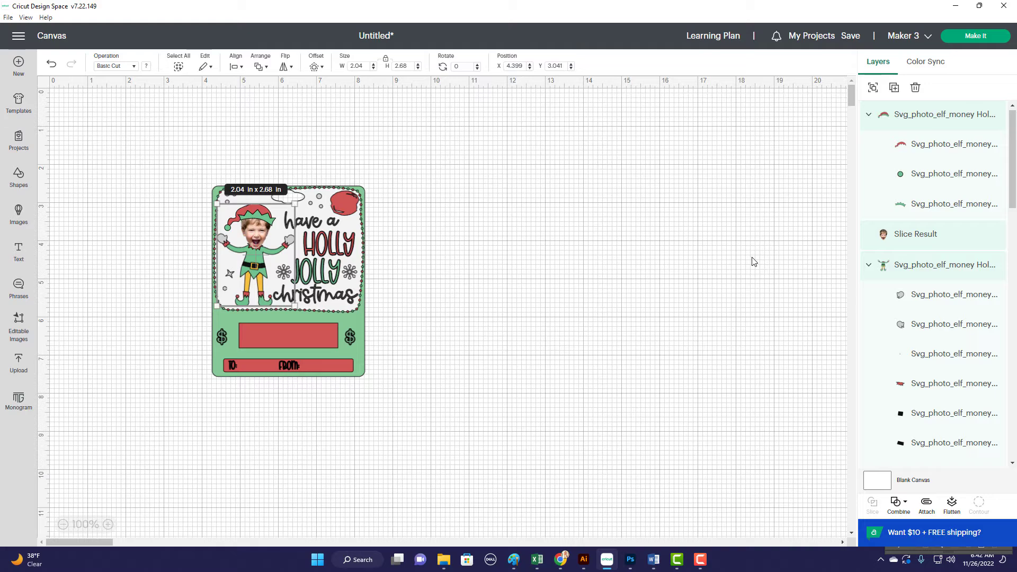
key("shift+Up")
key("shift+Up")
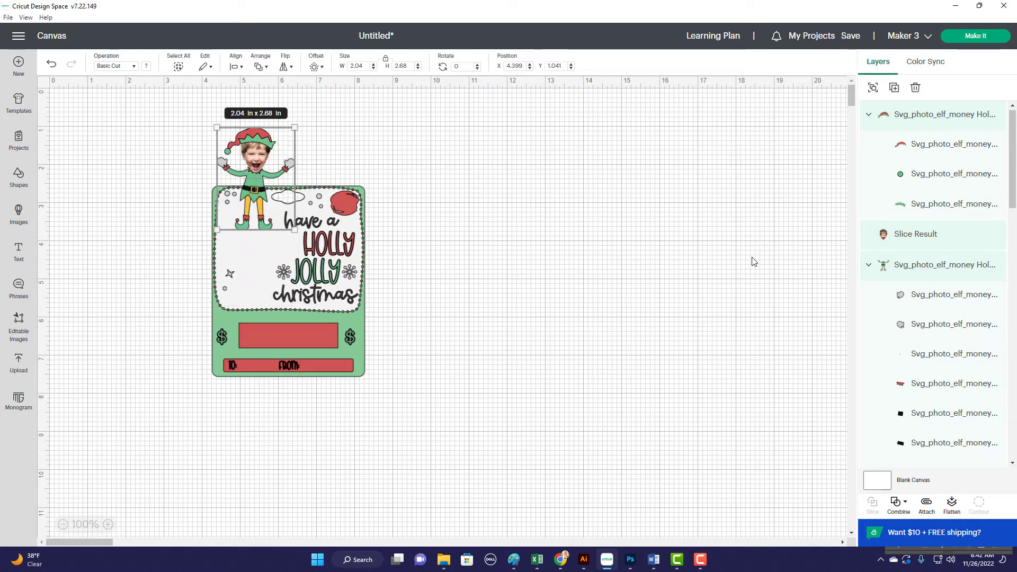
key("shift+Down")
key("shift+Down")
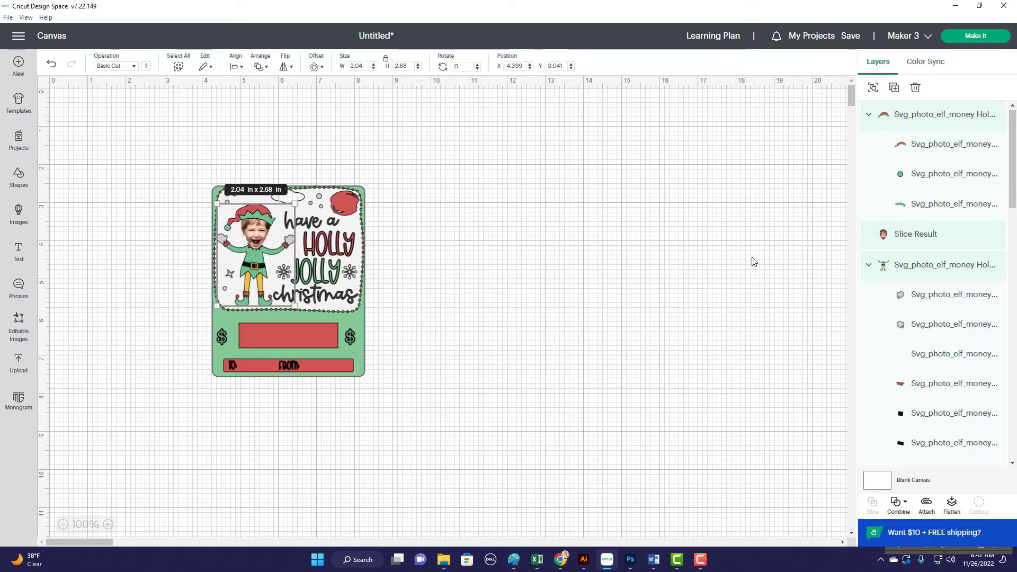
key("Up")
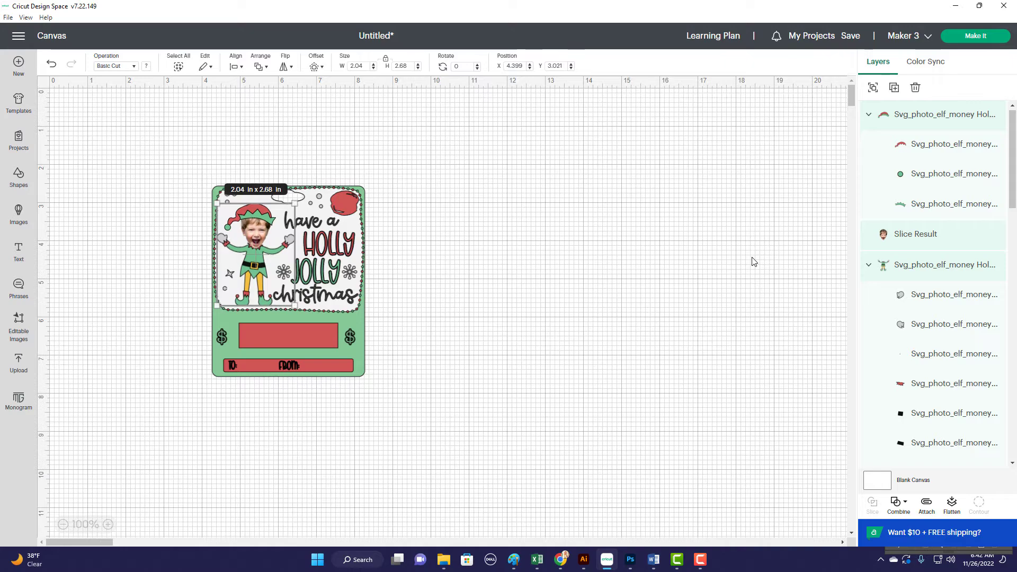
Nudge the selected hat, face and elf body further up to Y 2.961 and deselect them.
key("Up")
key("Up")
key("Up")
key("Up")
key("Up")
key("Up")
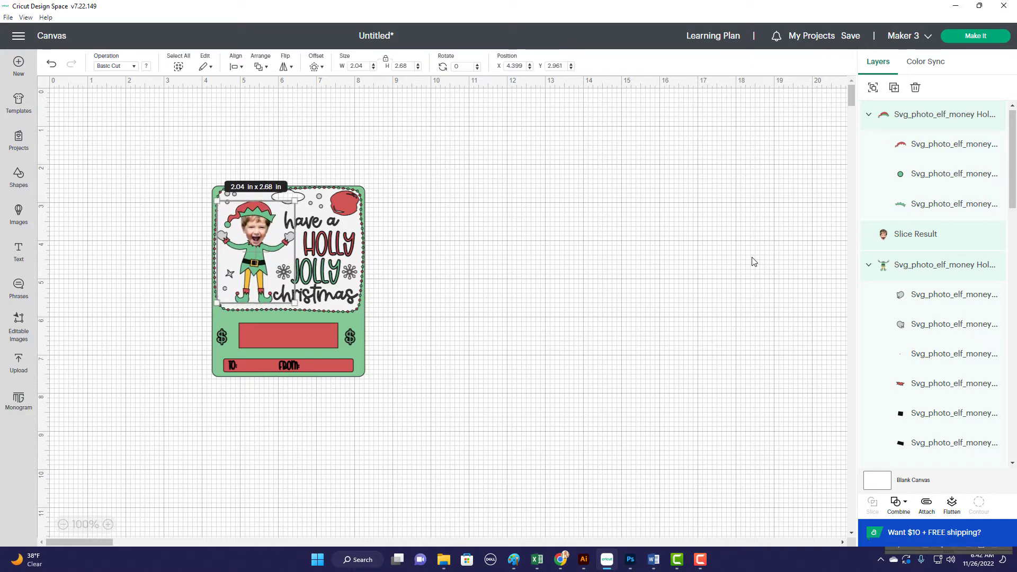
left_click(754, 259)
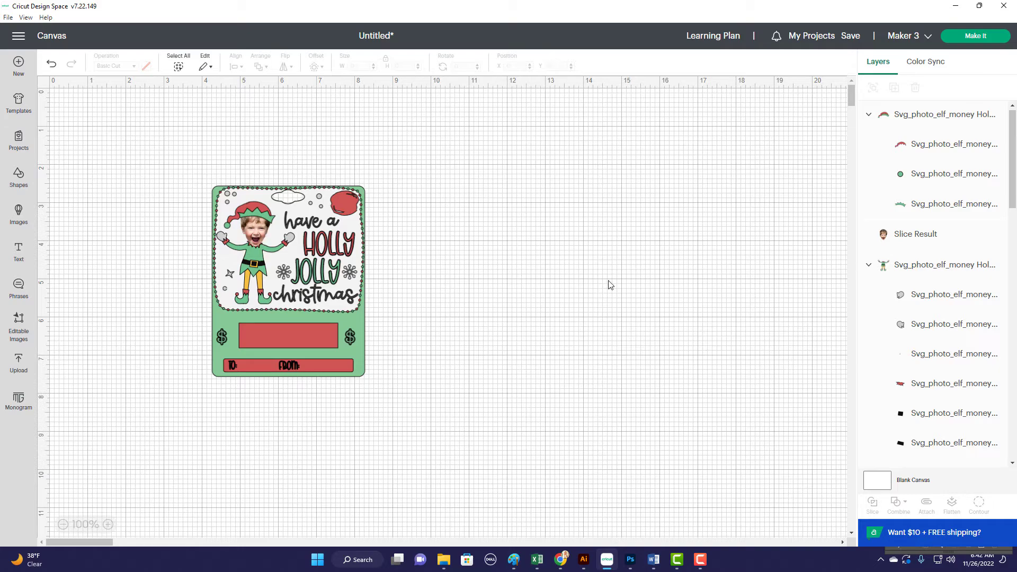
Add a text object reading "$40" in the BFC Holiday Sparkle font.
left_click(19, 250)
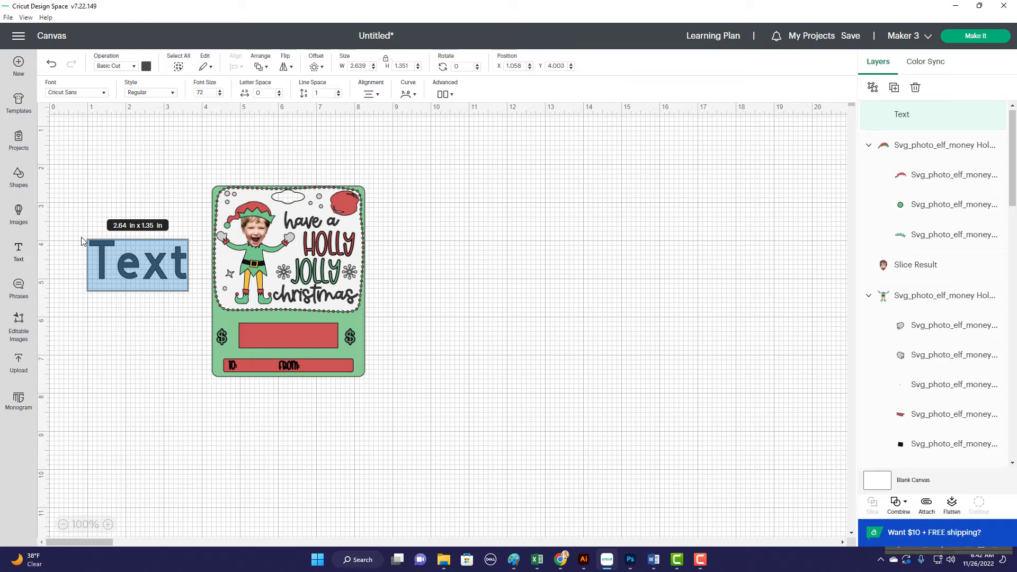
left_click(105, 95)
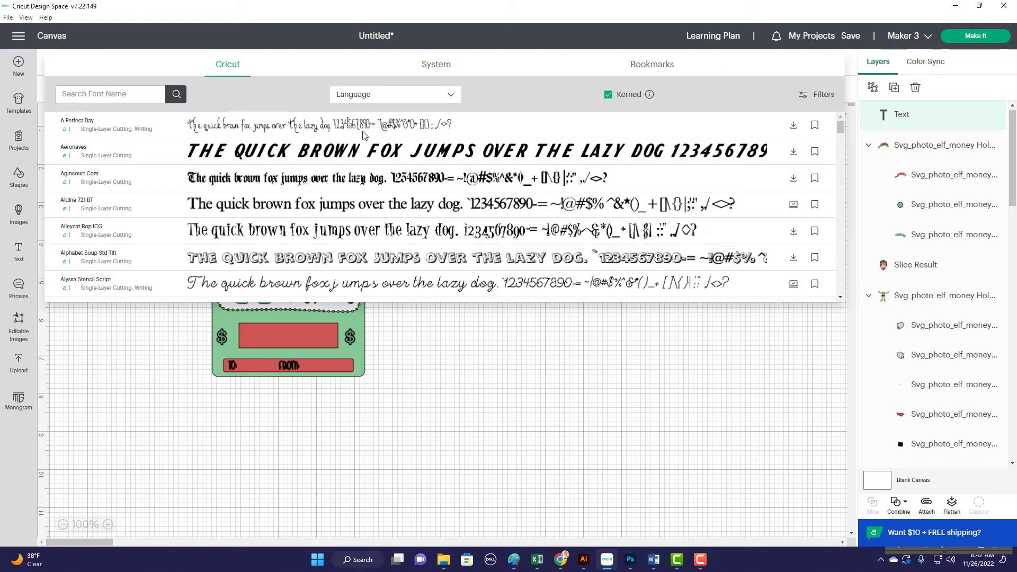
left_click(138, 95)
type("hol")
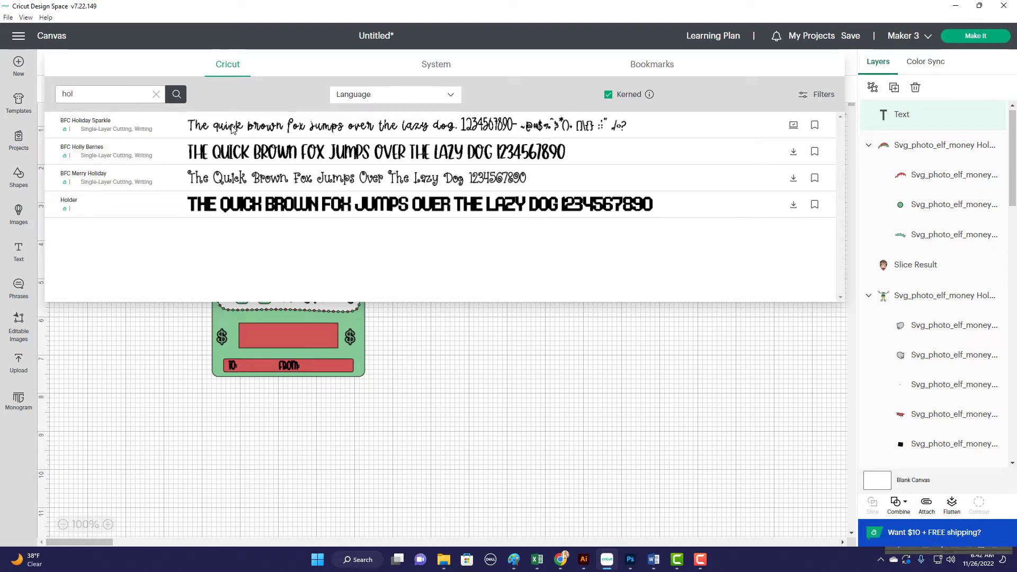
left_click(231, 127)
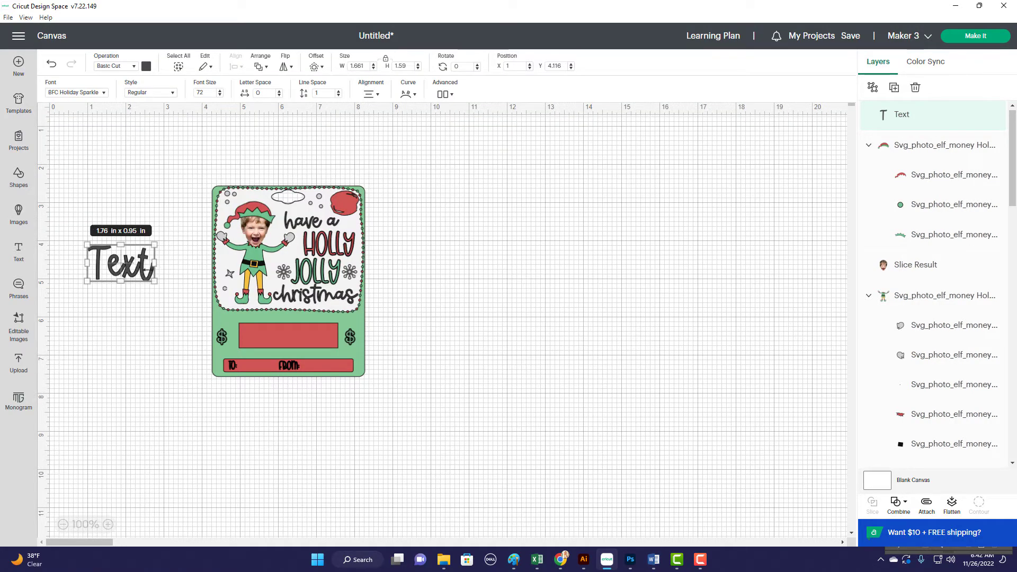
type("$40")
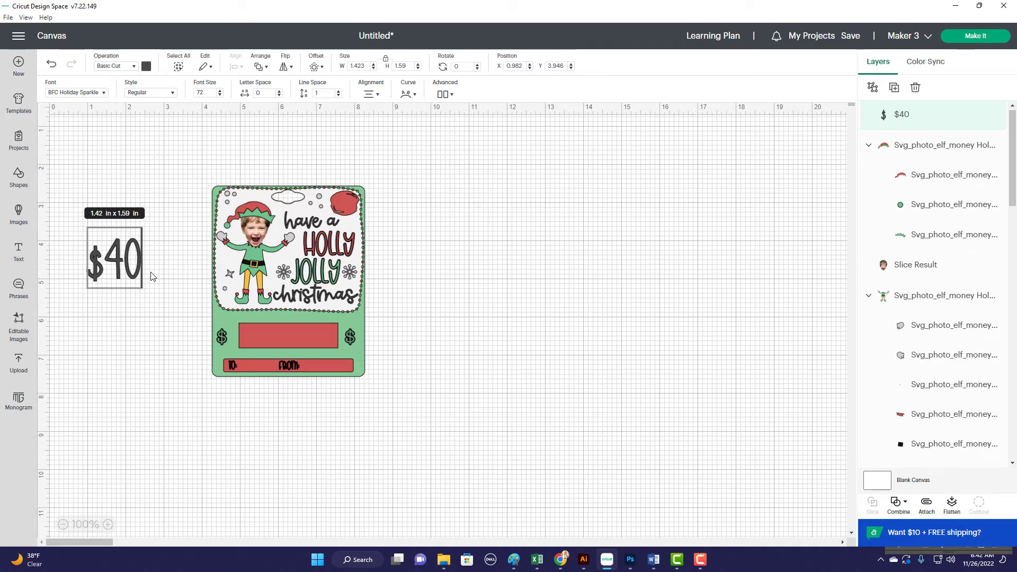
Shrink the $40 text to about 0.72 by 0.57 in and colour it black.
left_click(136, 171)
left_click_drag(141, 281, 115, 261)
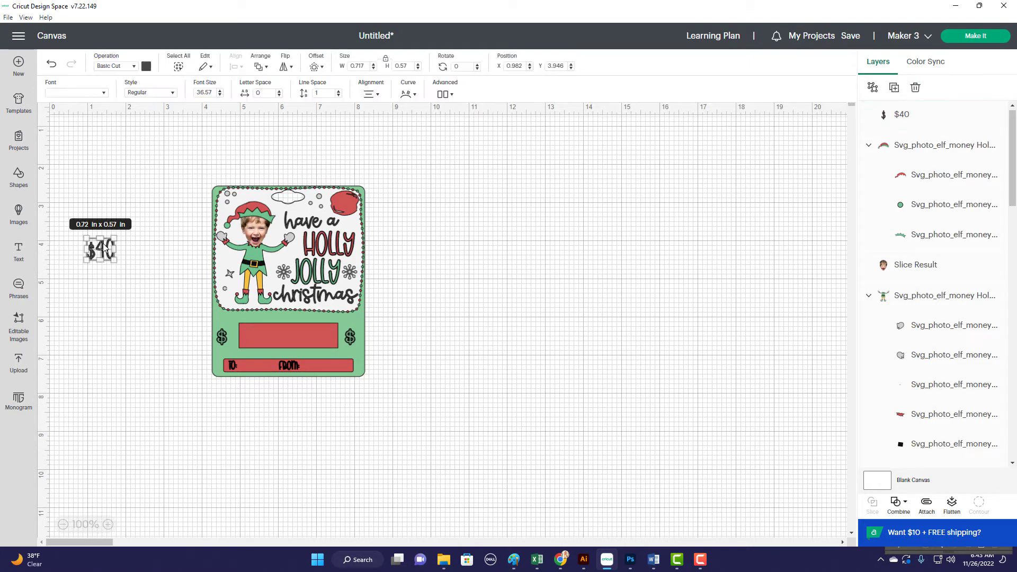
left_click(146, 65)
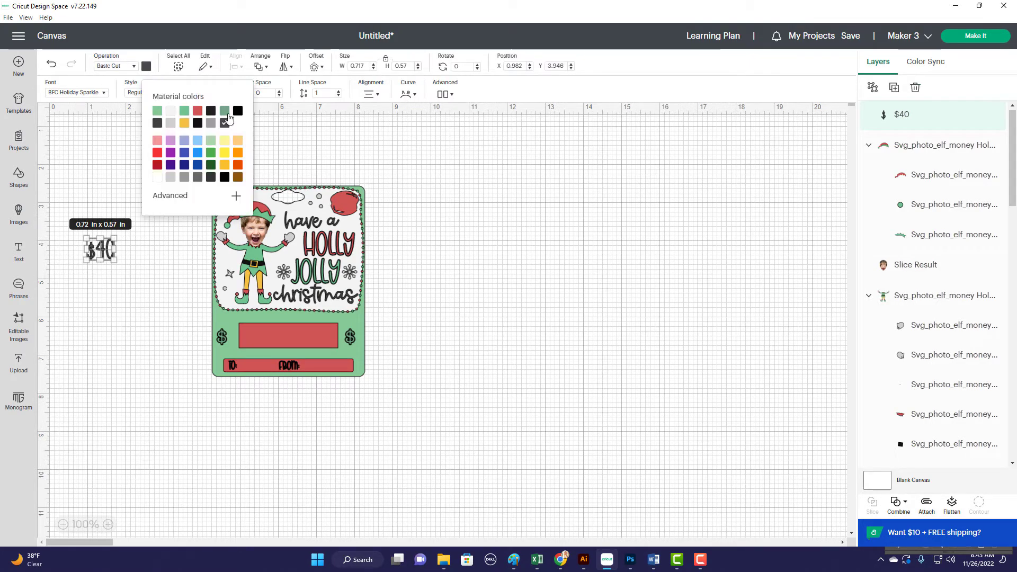
left_click(237, 114)
left_click(68, 157)
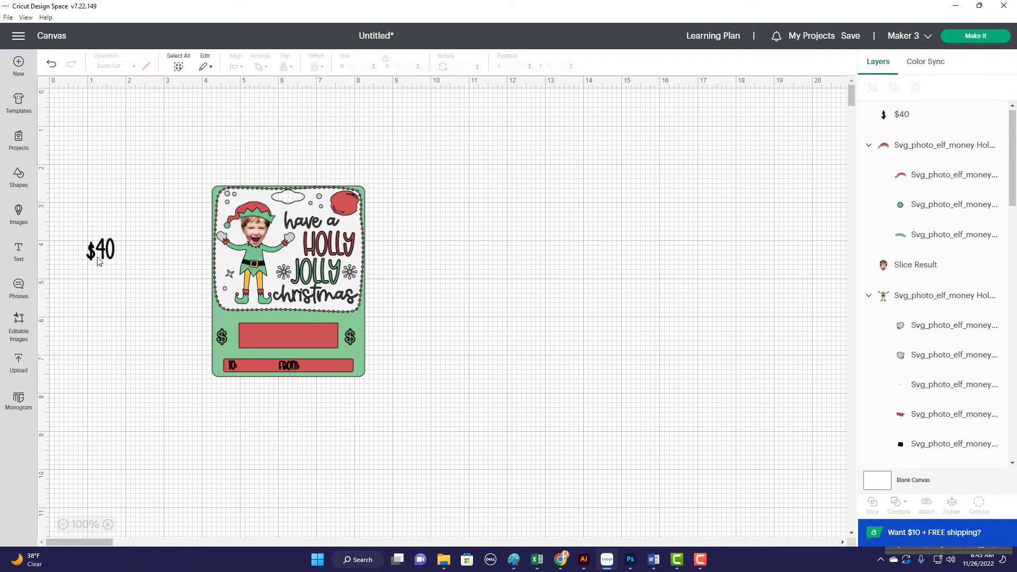
Place the $40 text on the card's red ornament spot, shrink it to about 0.52 by 0.42 in and centre it there.
left_click_drag(212, 229, 348, 205)
left_click(481, 215)
left_click(413, 227)
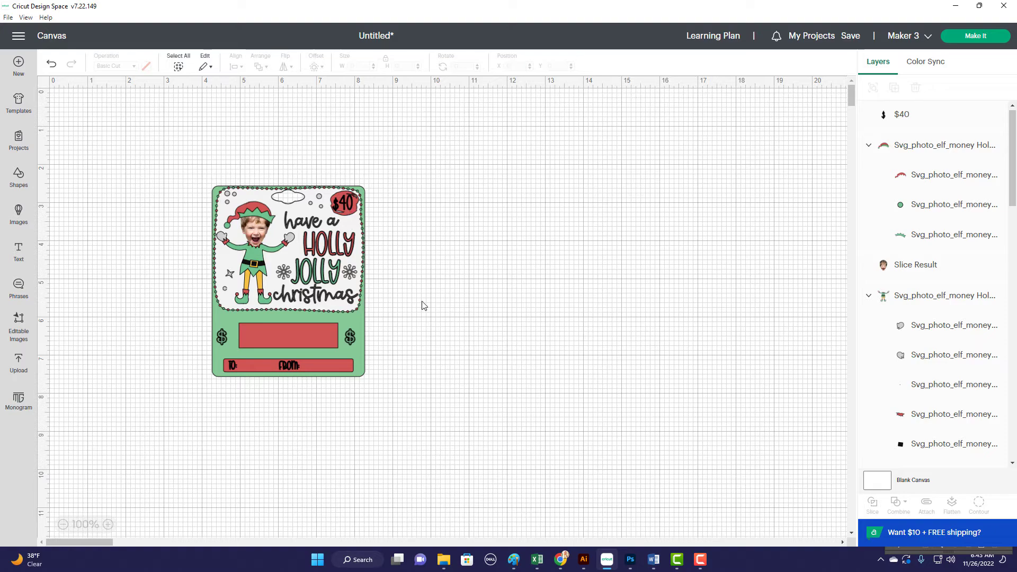
left_click(351, 209)
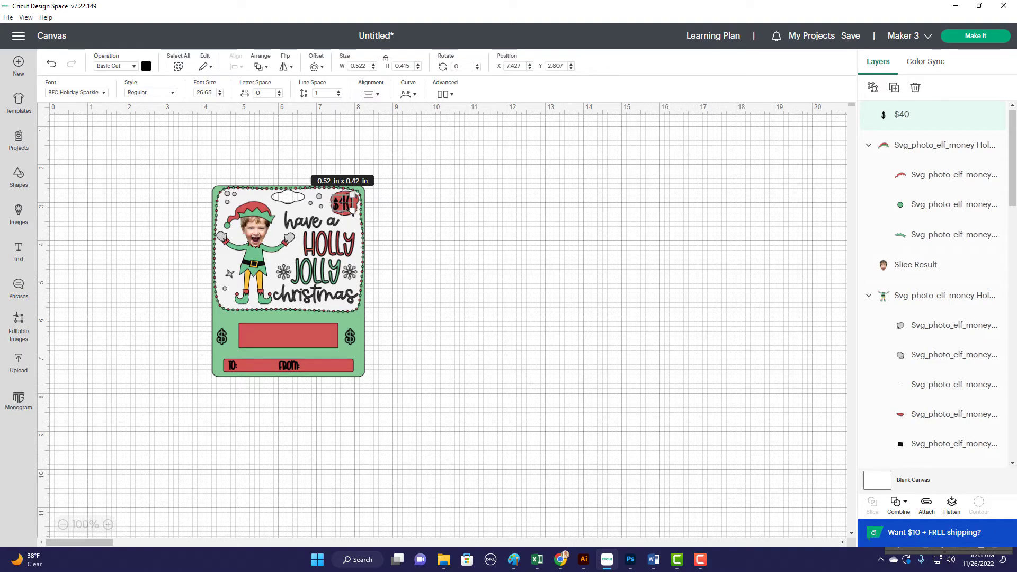
left_click(424, 228)
left_click_drag(345, 208, 347, 209)
left_click(438, 242)
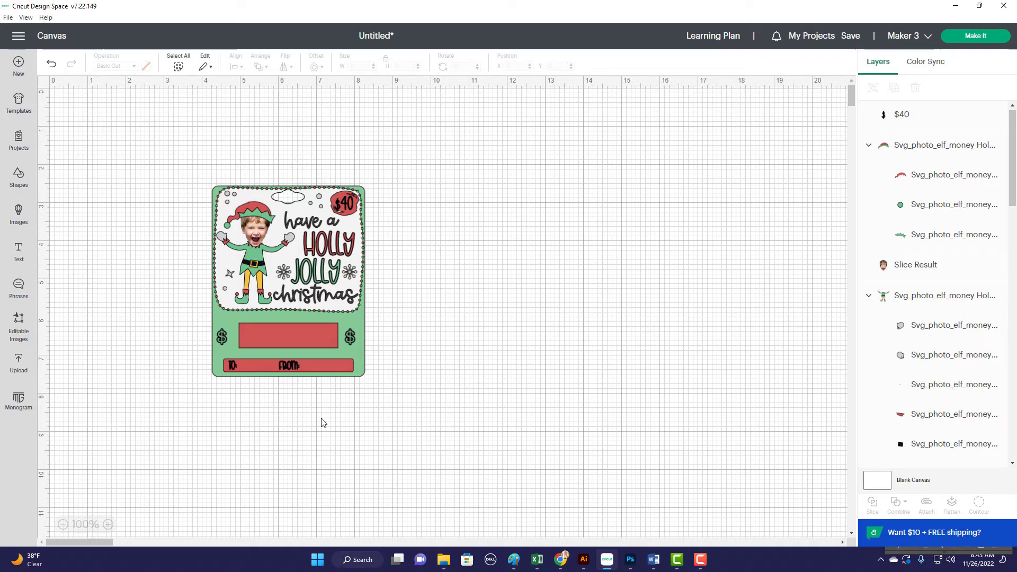
Add a text object with the recipient's first name, coloured black and set in the BFC Merry Holiday font.
left_click(295, 367)
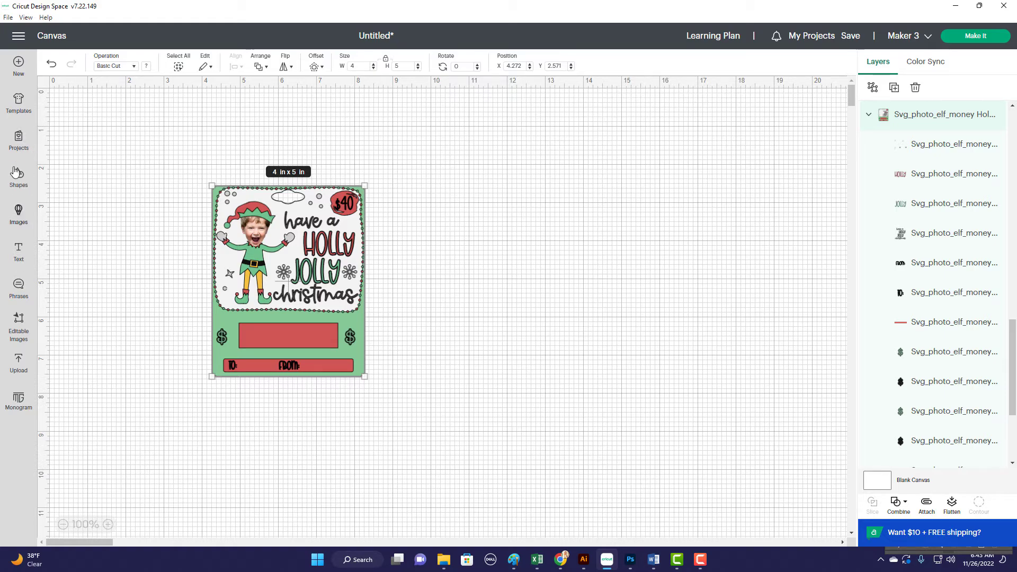
left_click(18, 251)
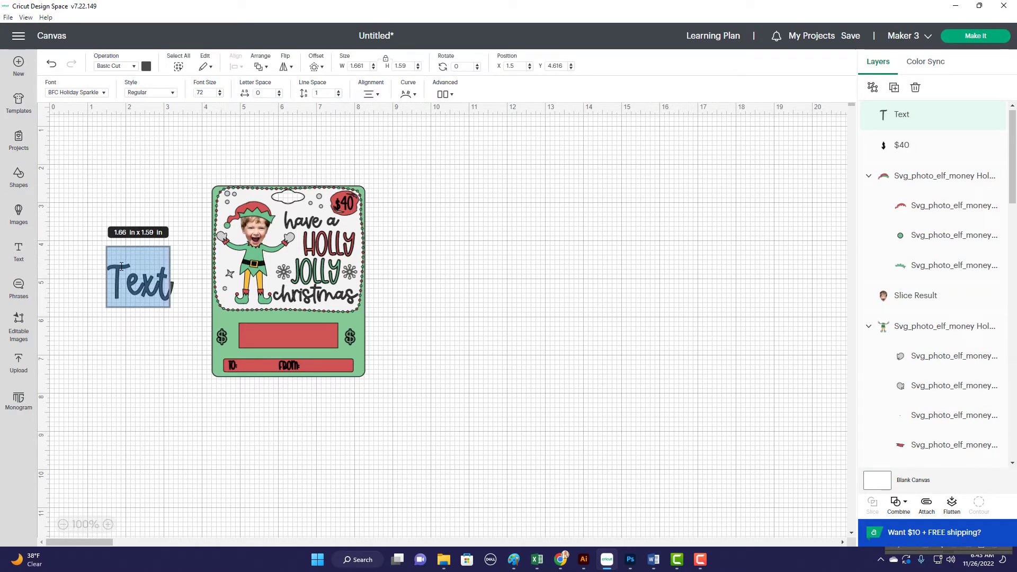
type("Sam")
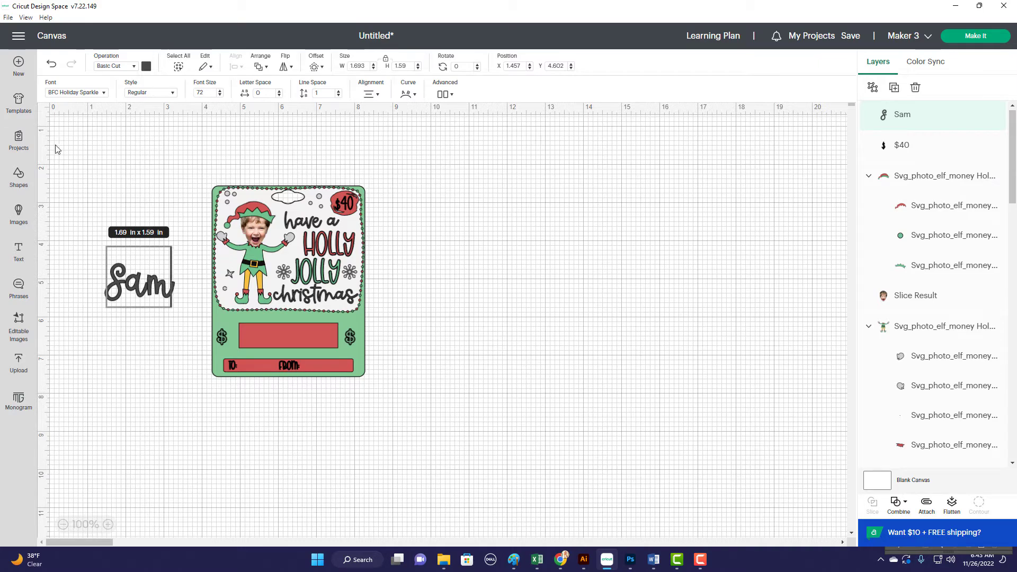
left_click(146, 66)
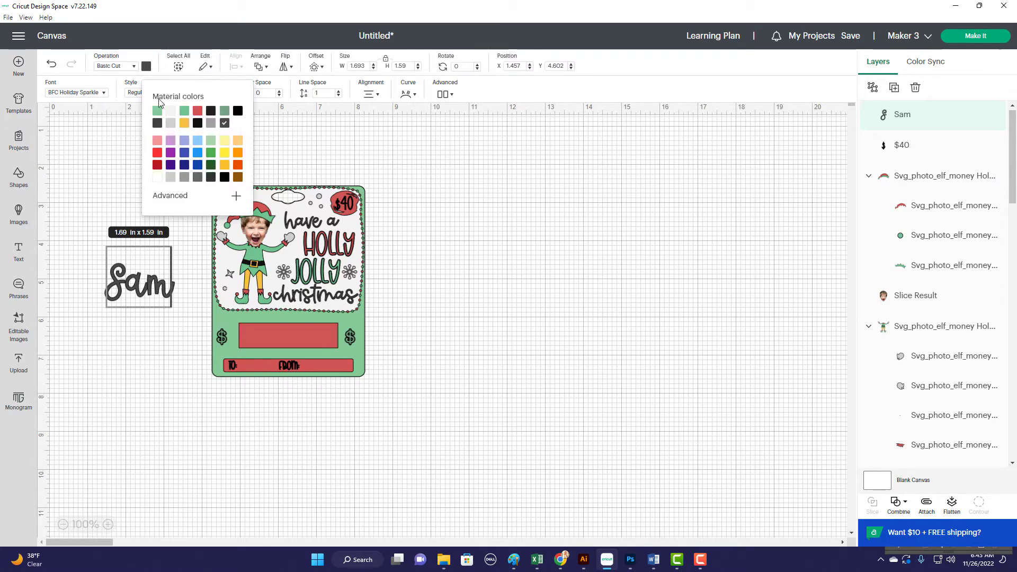
left_click(237, 112)
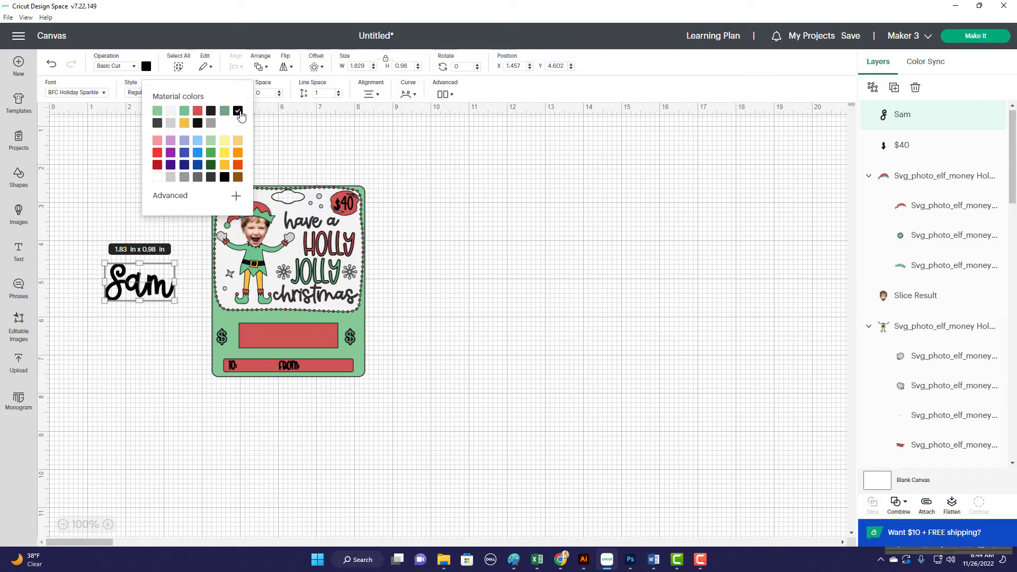
left_click(106, 94)
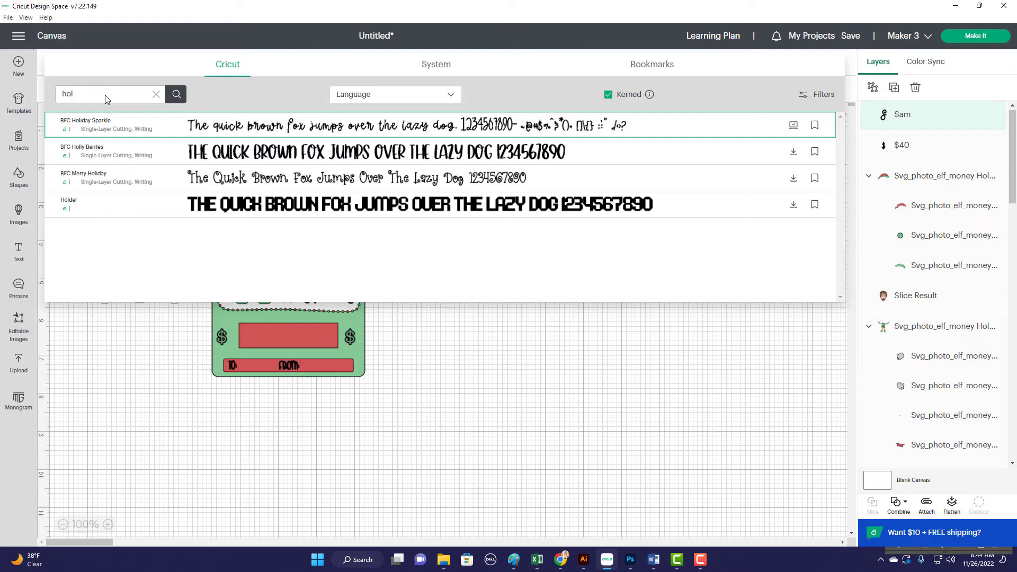
left_click(236, 180)
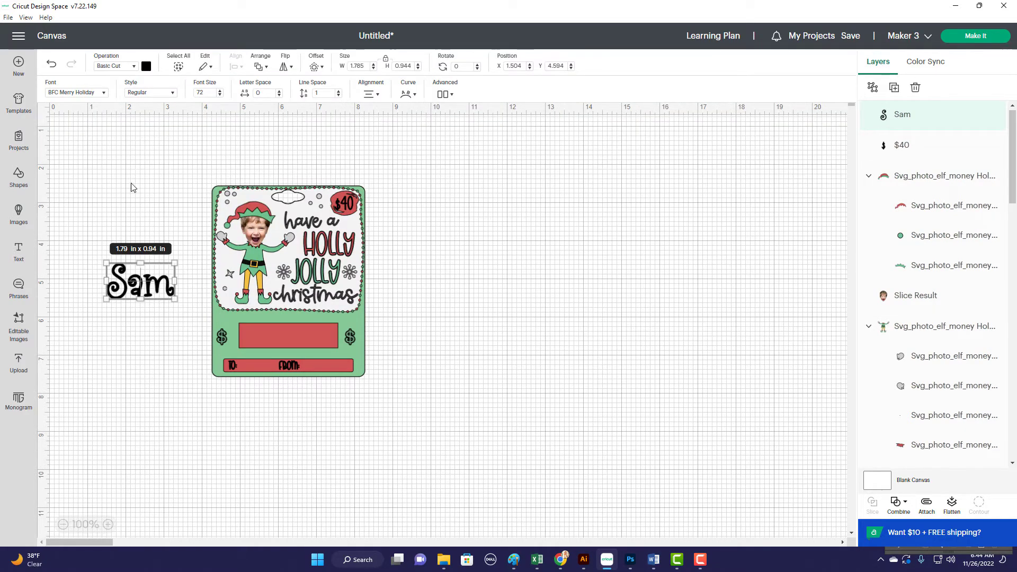
Shrink the recipient's name to about 0.56 by 0.3 in and place it after "To:" on the card's red strip.
left_click(105, 200)
left_click_drag(179, 302, 253, 371)
left_click(161, 367)
left_click(261, 420)
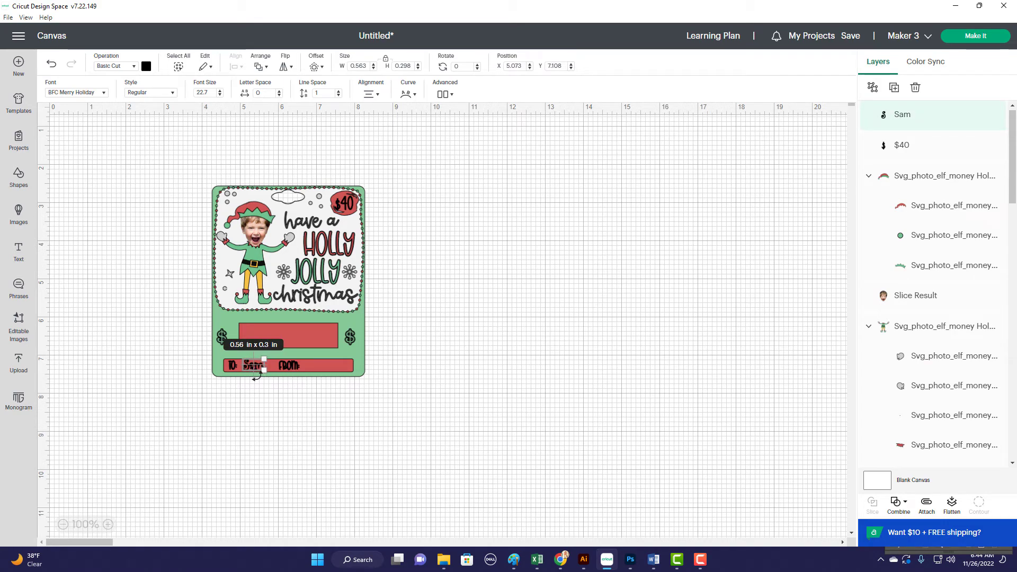
Paste a copy of the name text after "From:" at about X 6.7, Y 7.1 and change its wording to "Santa".
key("ctrl+v")
left_click_drag(95, 135, 326, 375)
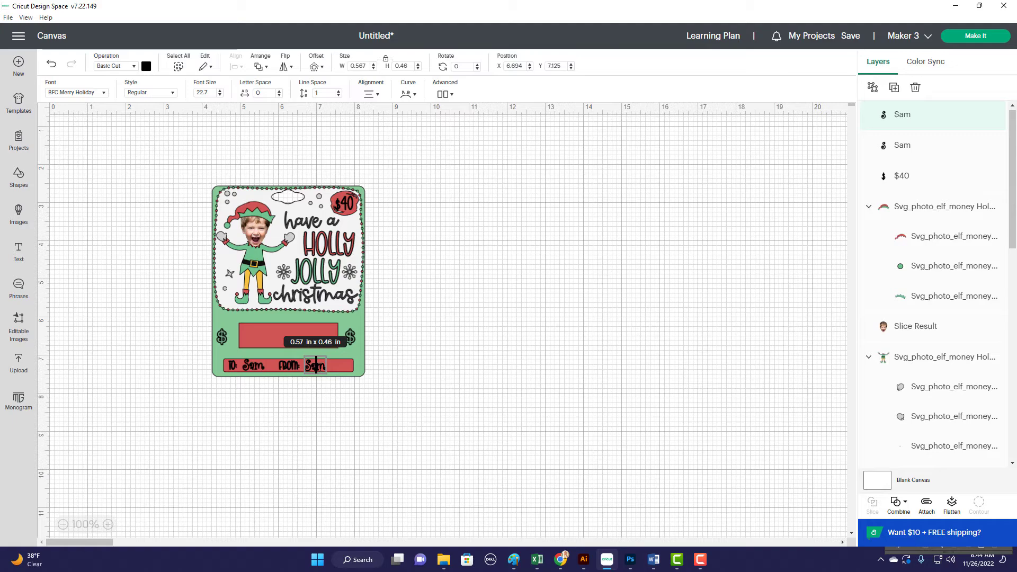
key("BackSpace")
type("nt")
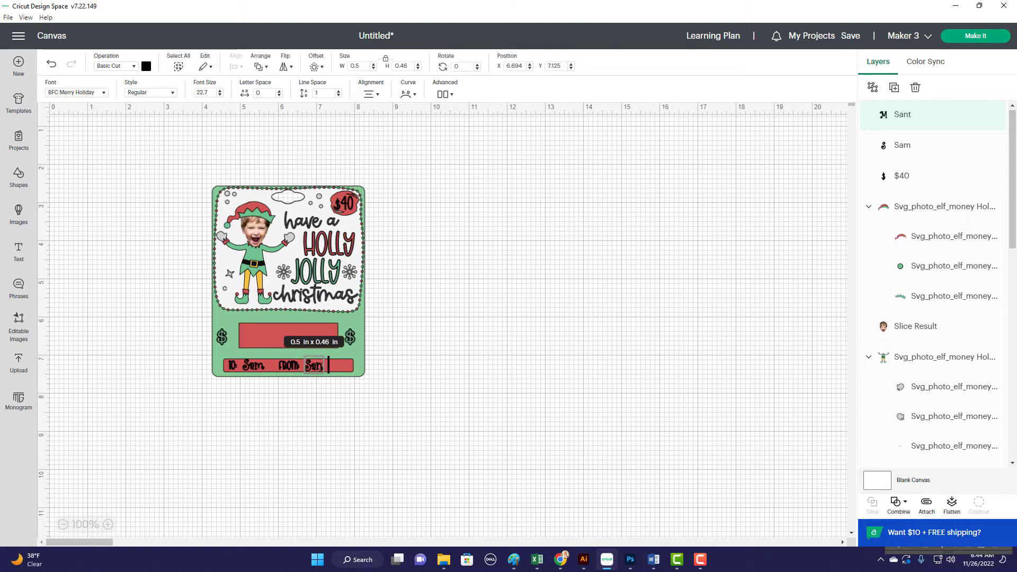
type("a")
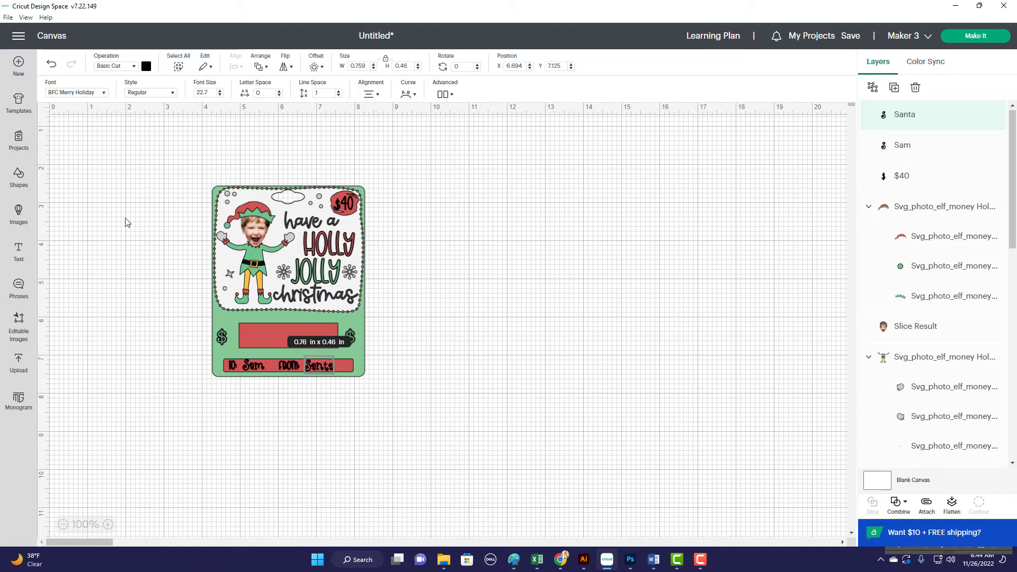
left_click(127, 222)
left_click(134, 286)
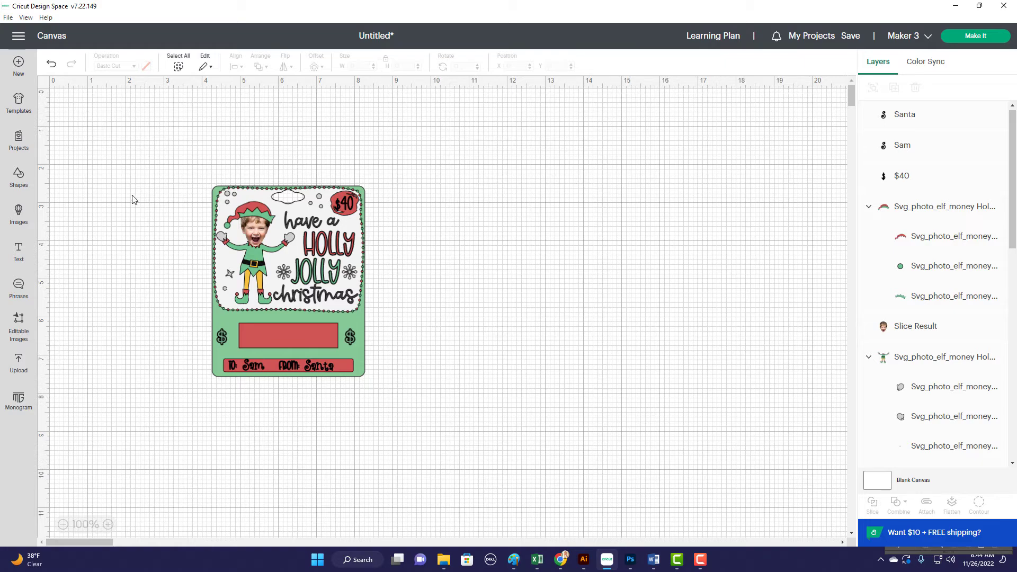
Flatten all the card's pieces into one Print Then Cut image and proceed through mat preparation to the printing stage.
left_click_drag(171, 166, 439, 421)
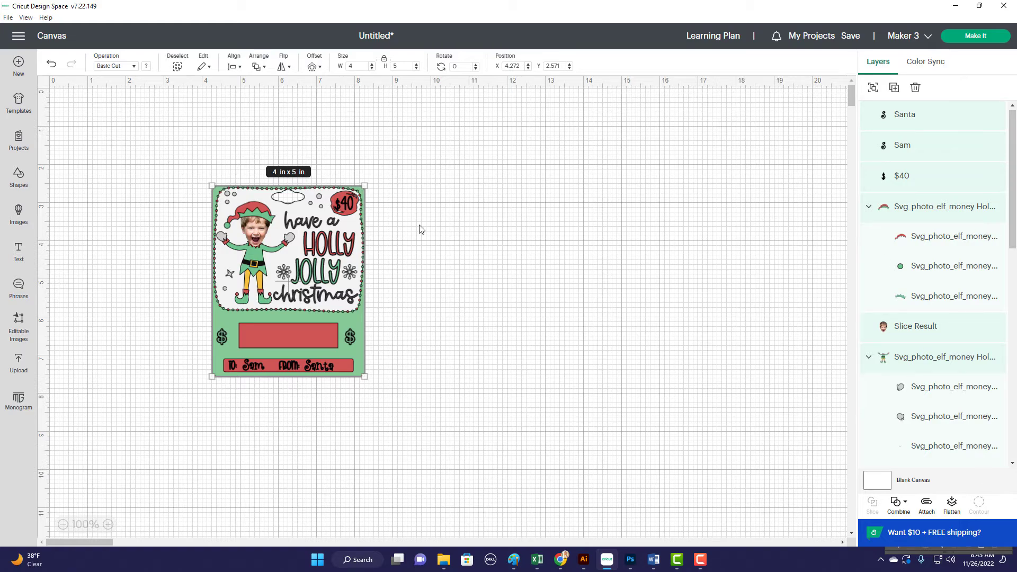
left_click(156, 153)
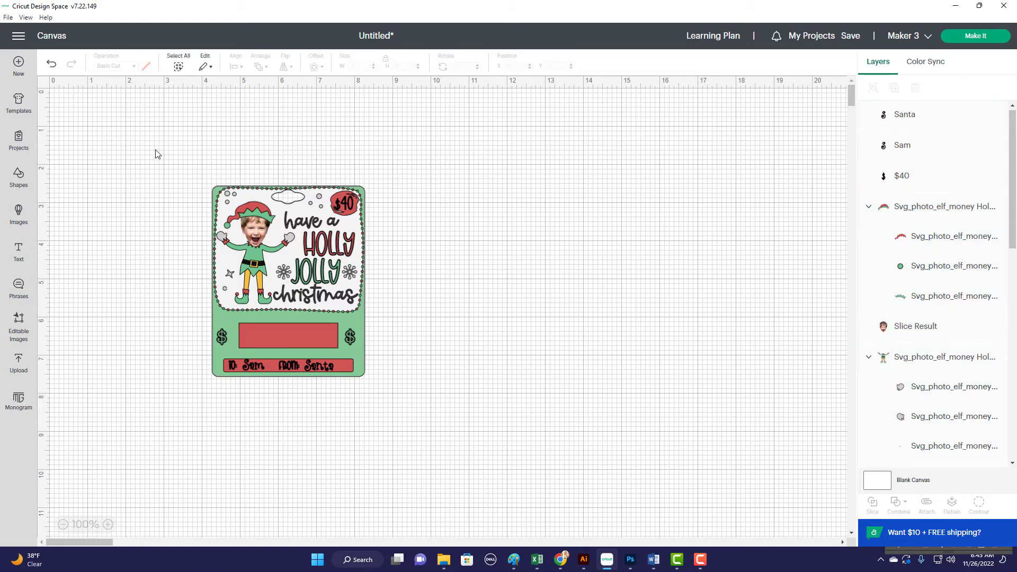
left_click_drag(157, 153, 428, 437)
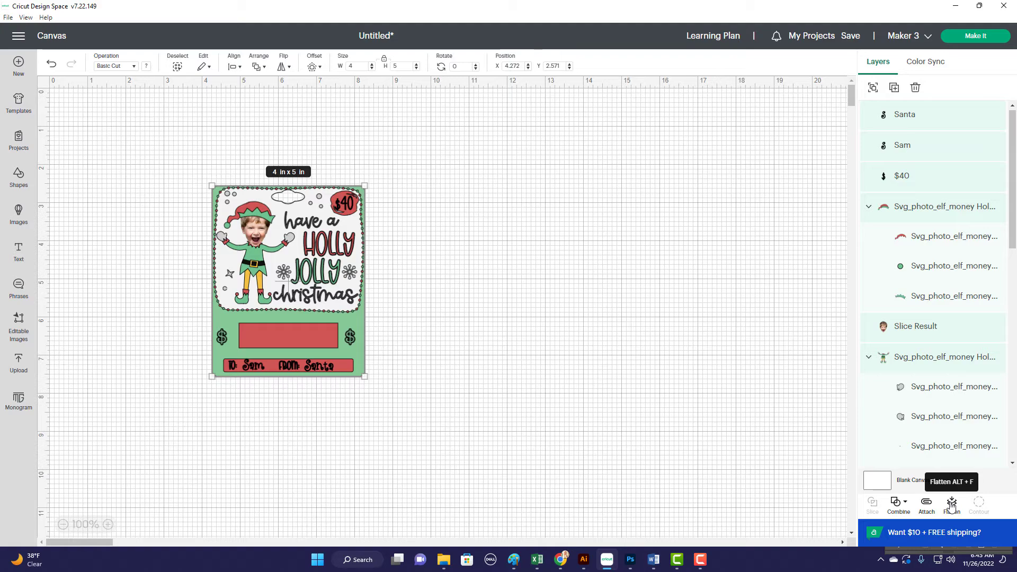
left_click(952, 505)
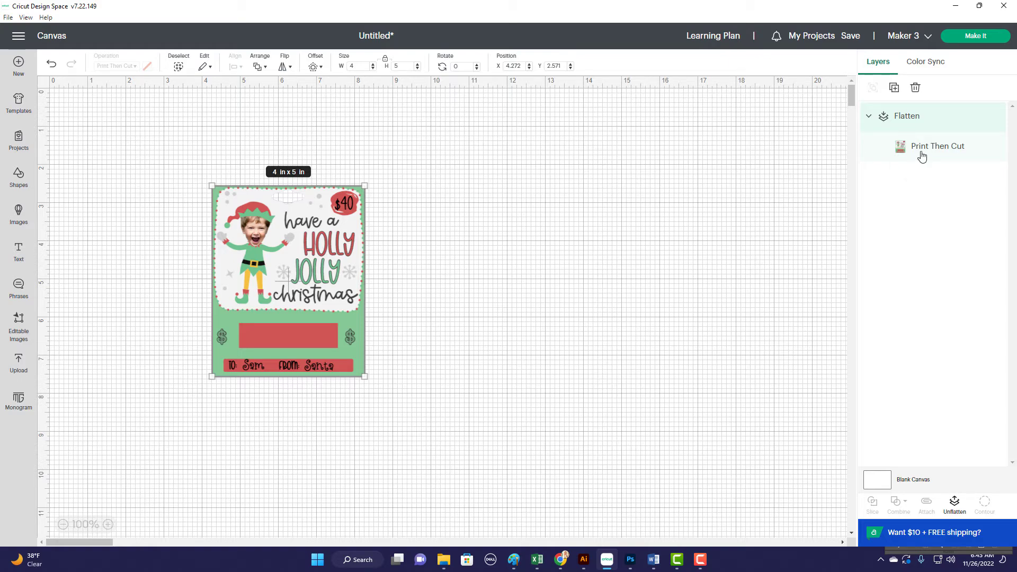
left_click(983, 41)
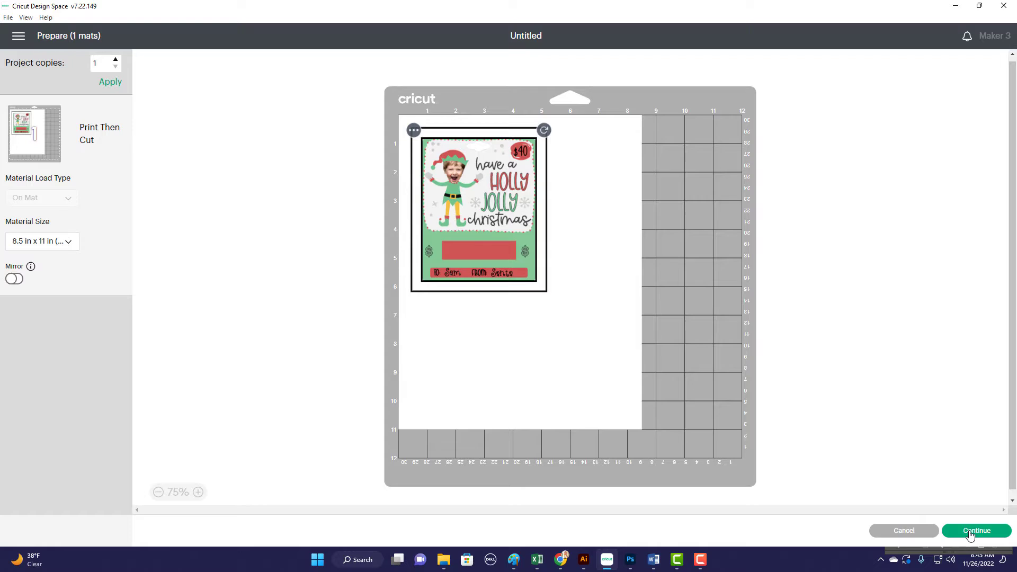
left_click(971, 530)
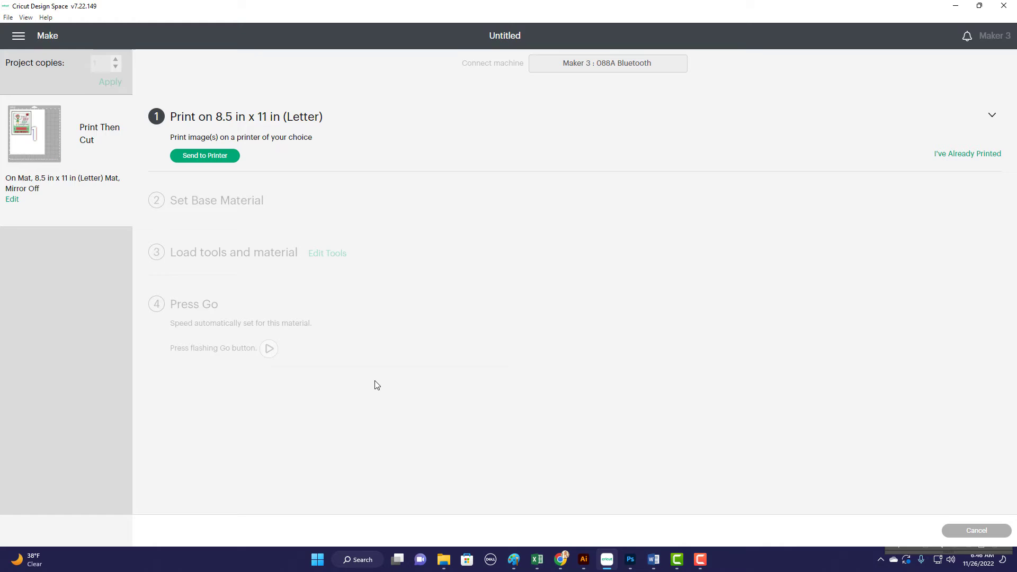
Search Windows for "printer" and open the Printers & scanners system settings.
left_click(352, 563)
type("printer")
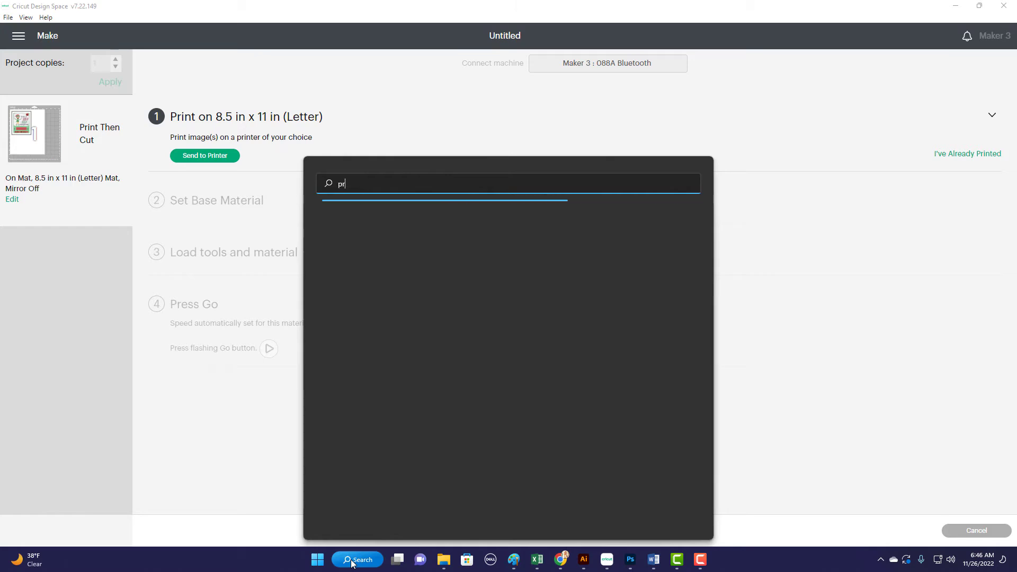
key("BackSpace")
key("BackSpace")
key("BackSpace")
key("BackSpace")
key("BackSpace")
key("BackSpace")
key("BackSpace")
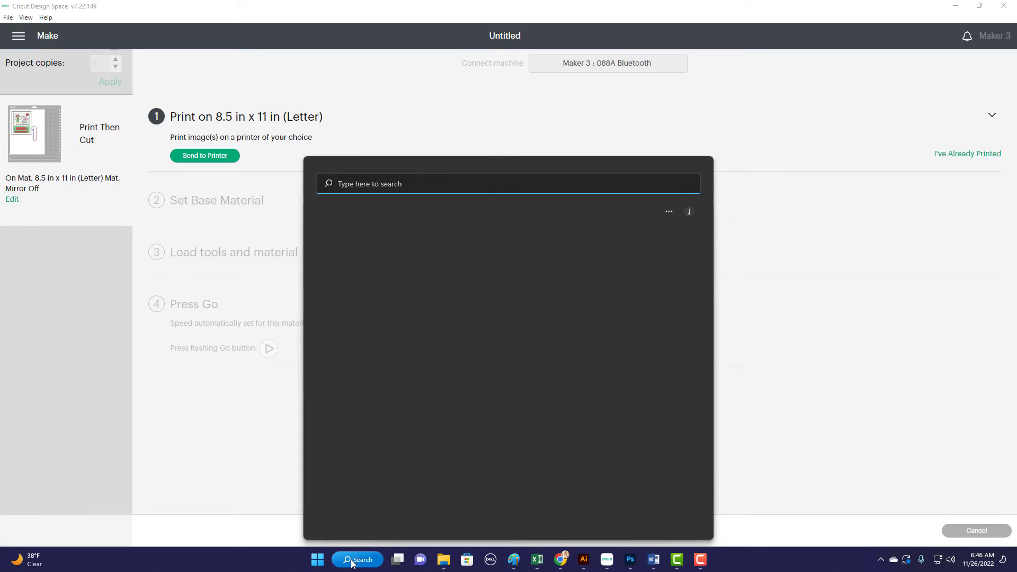
type("printer")
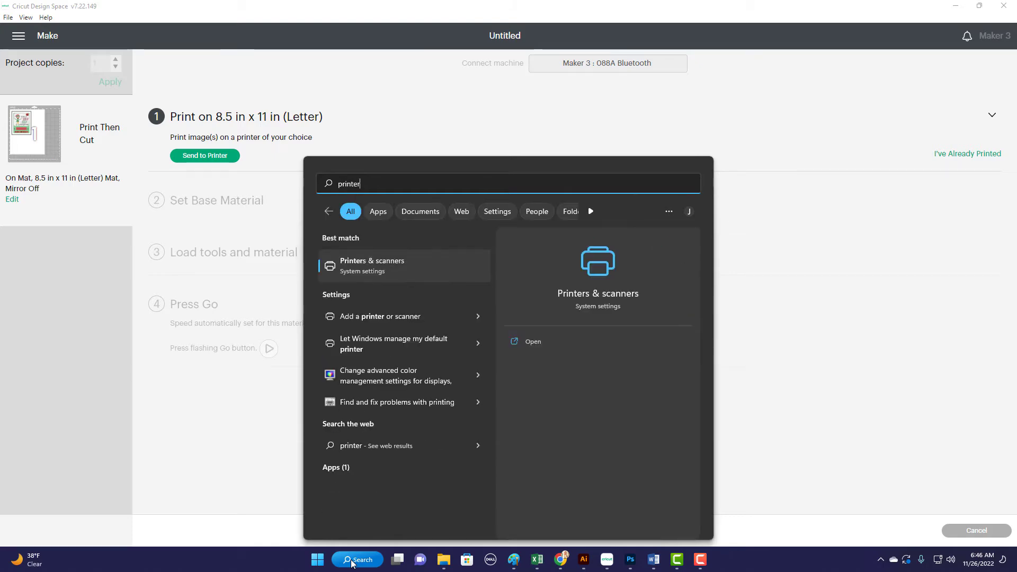
left_click(372, 271)
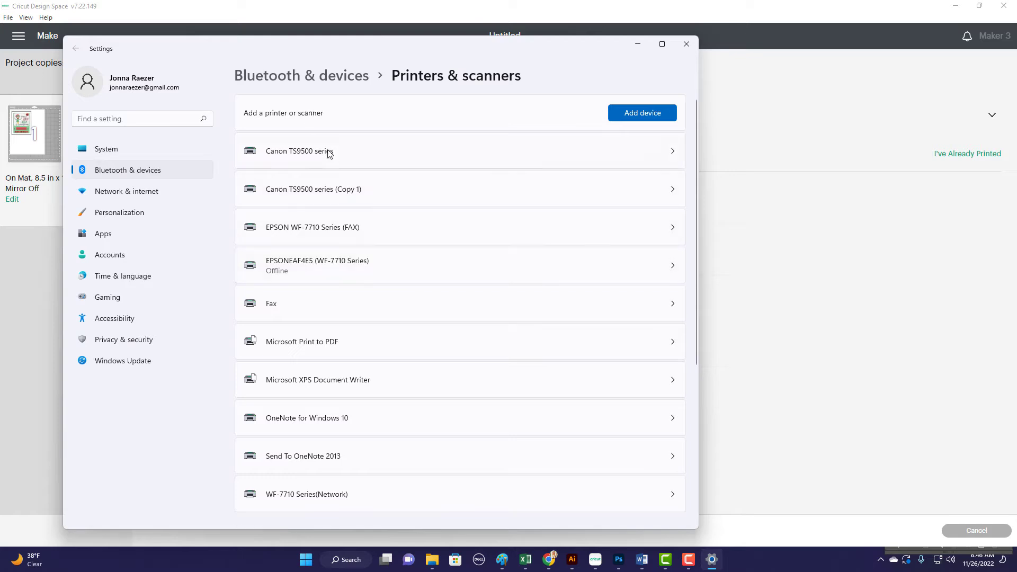
Choose the print output quality in the Canon TS9500 series advanced printing preferences, accept the preferences and close the system settings.
left_click(328, 153)
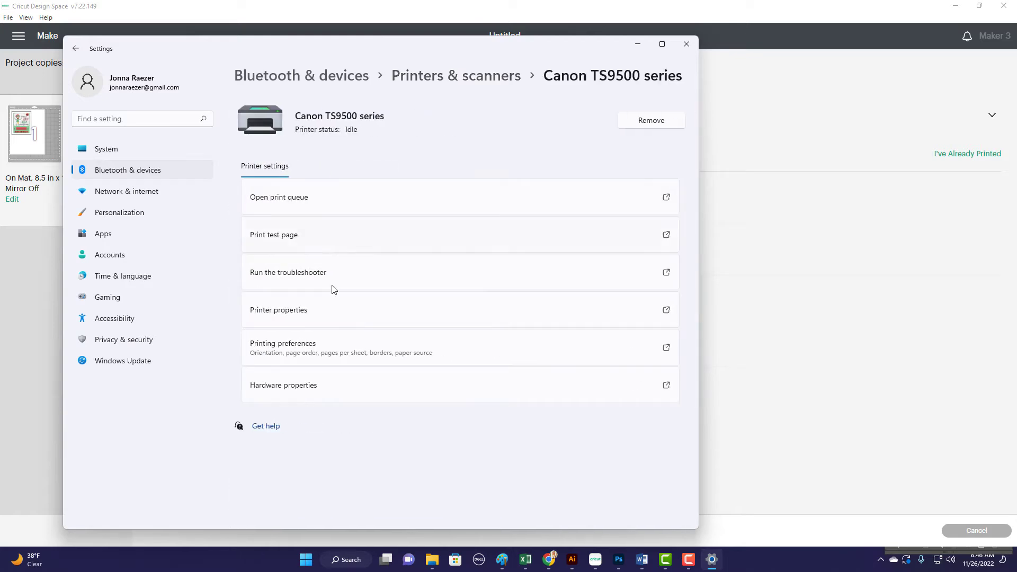
left_click(332, 350)
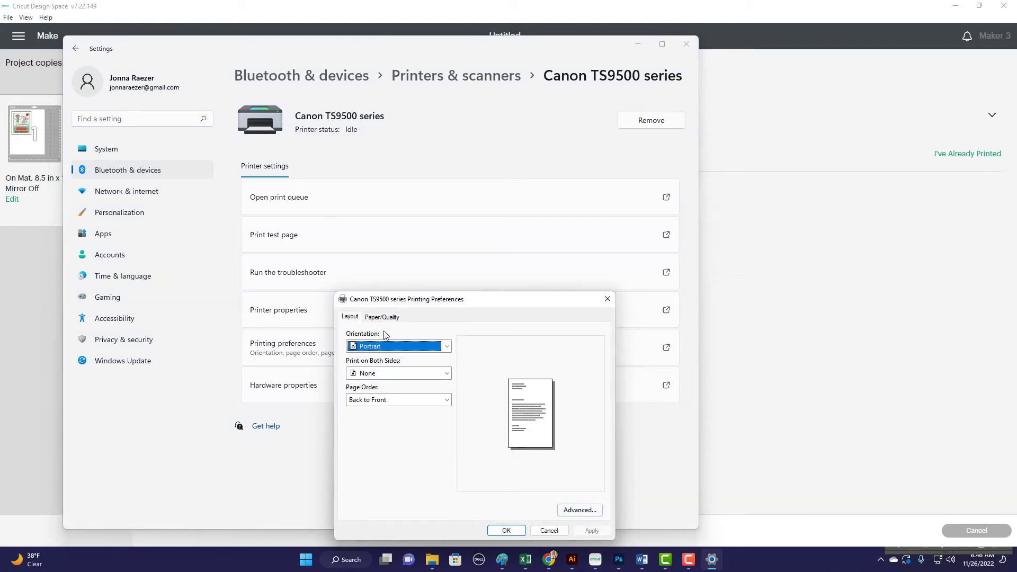
left_click(572, 511)
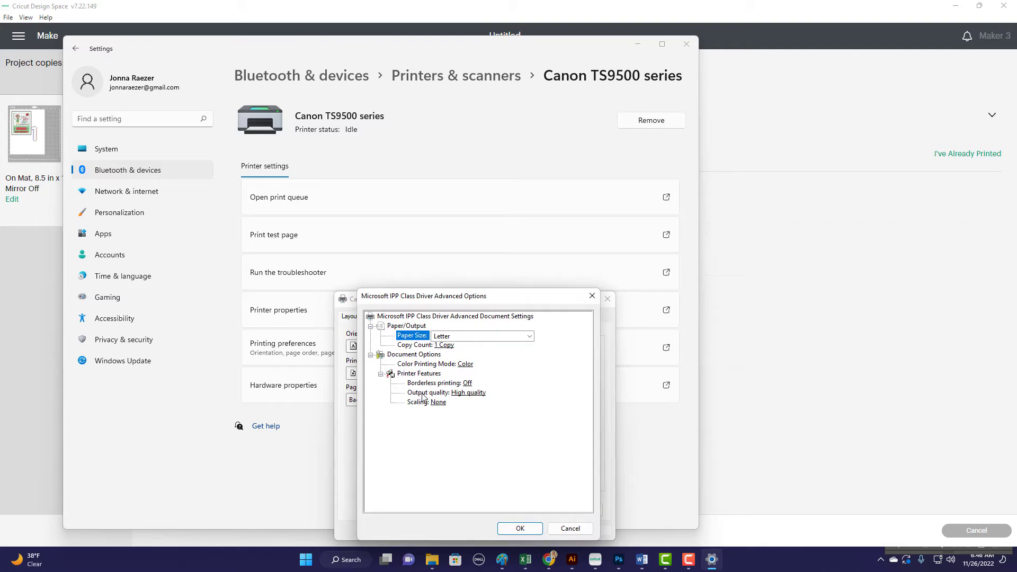
left_click(462, 394)
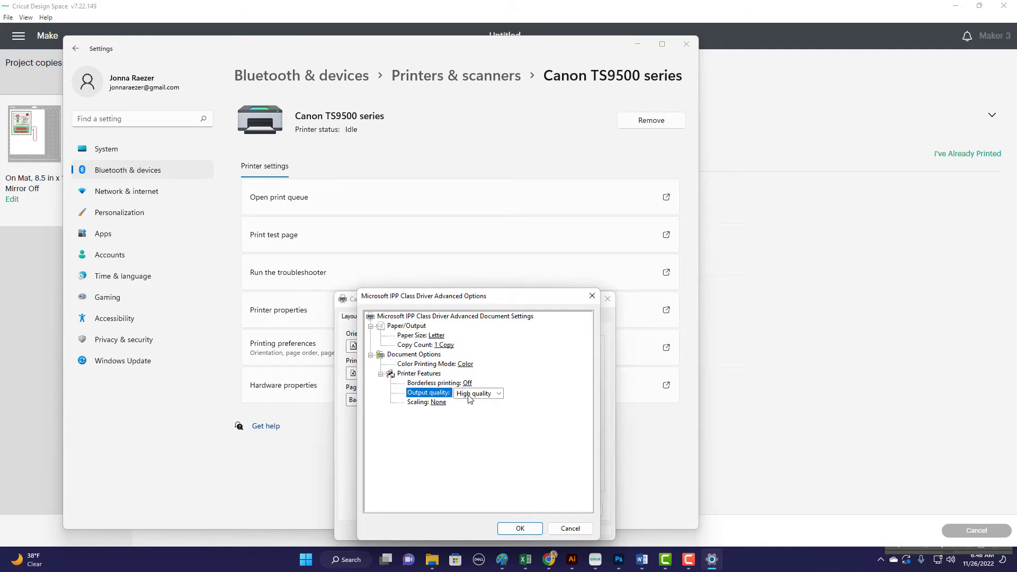
left_click(468, 396)
left_click(471, 413)
left_click(521, 529)
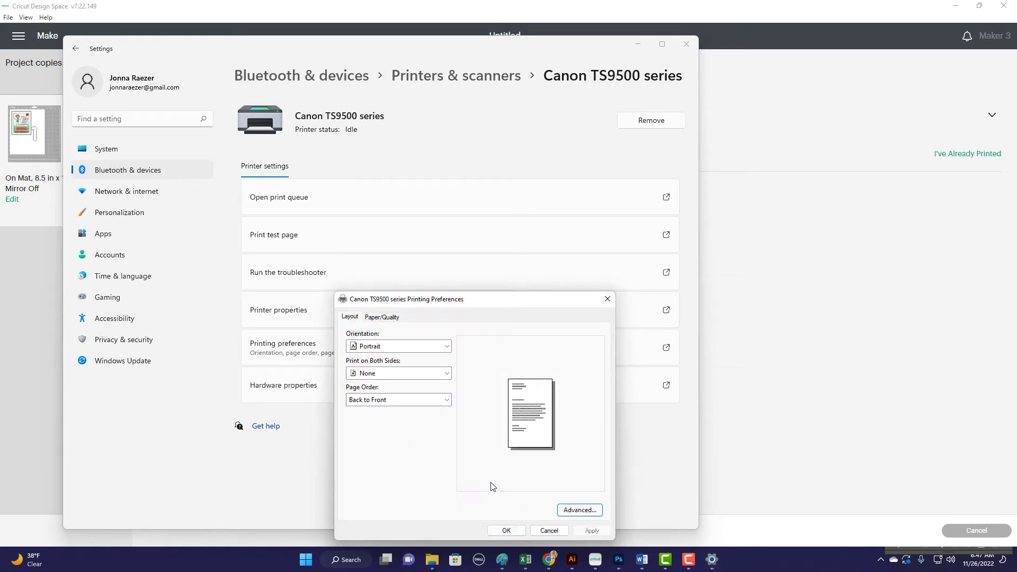
left_click(504, 531)
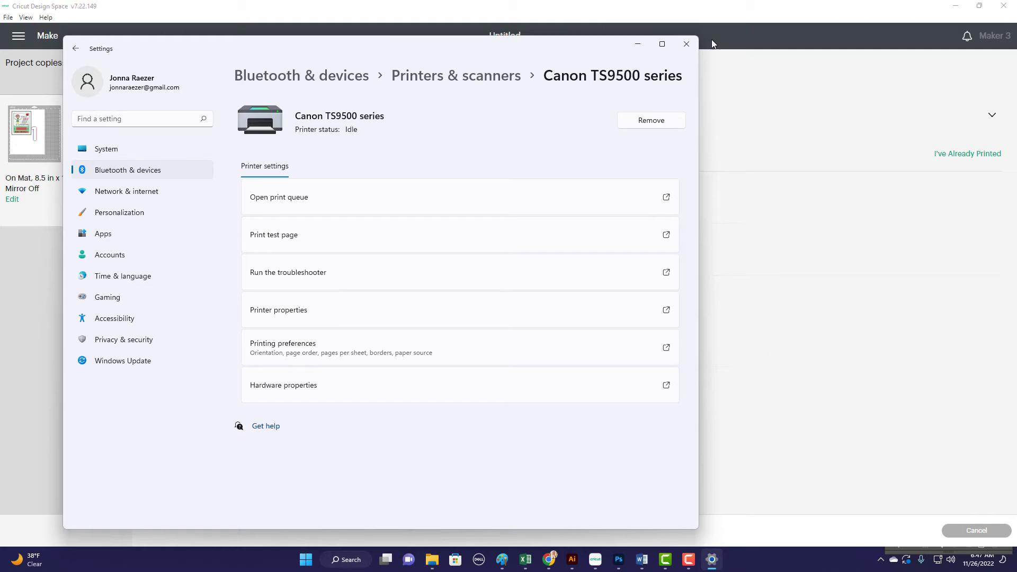
left_click(686, 44)
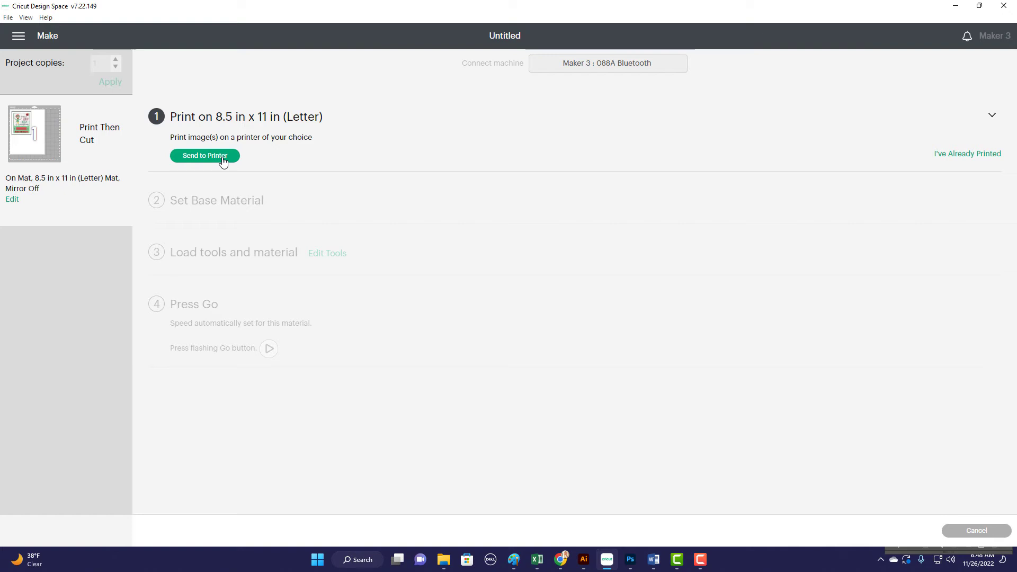
Print one copy of the money holder on the Canon TS9500 series with Add Bleed on and the system dialog off.
left_click(223, 161)
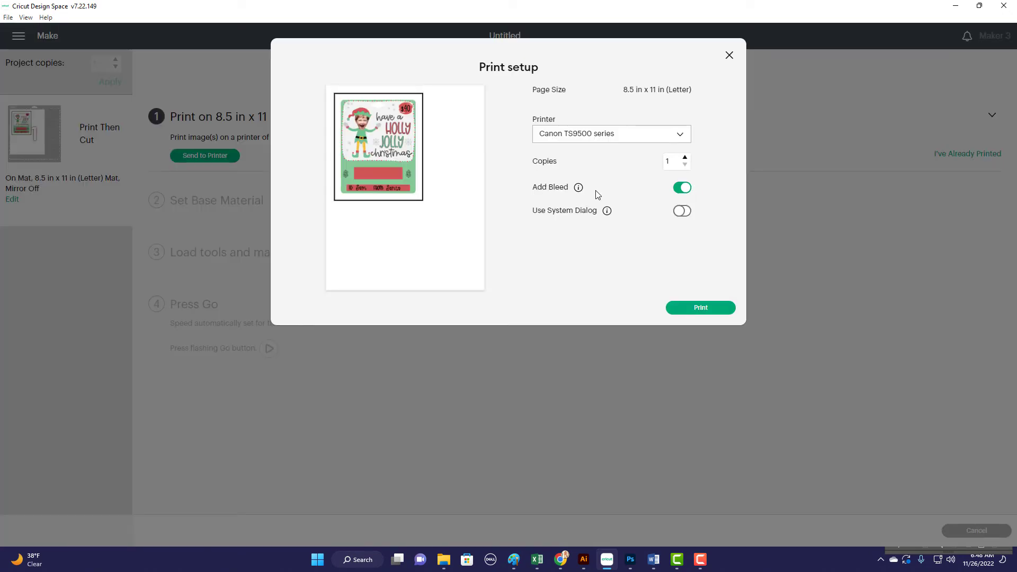
left_click(710, 309)
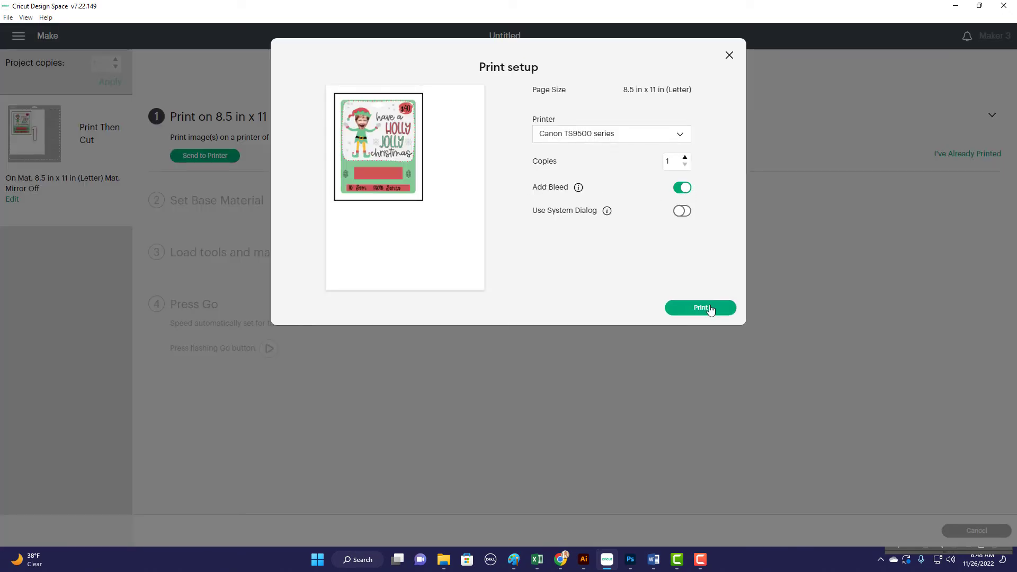